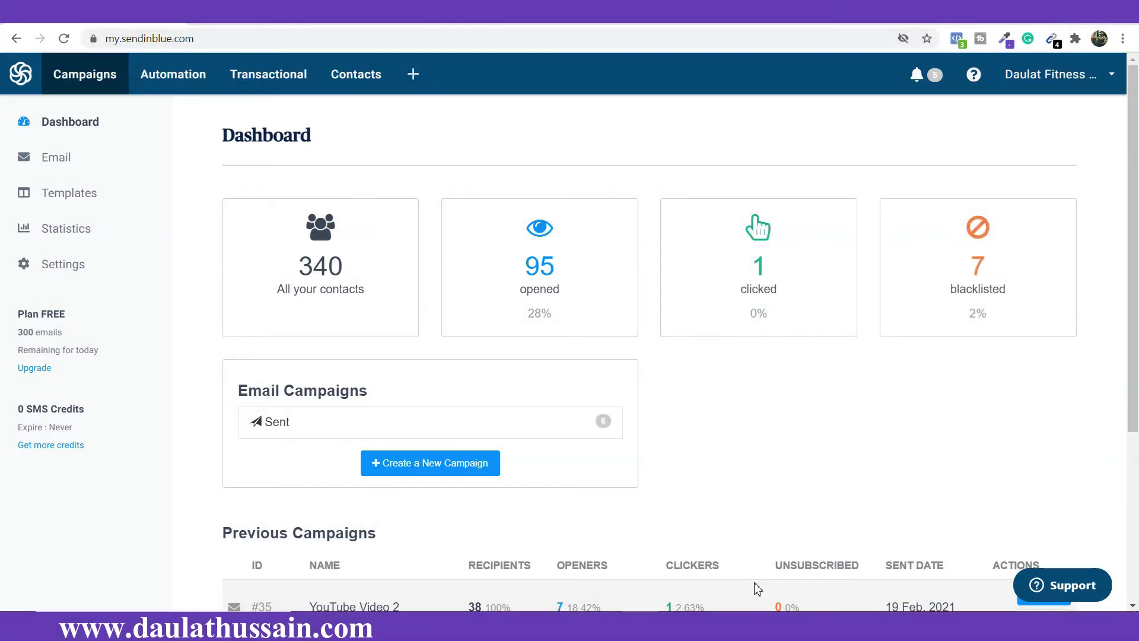
# - Create a new automation workflow using the Welcome Message type
pyautogui.click(200, 76)
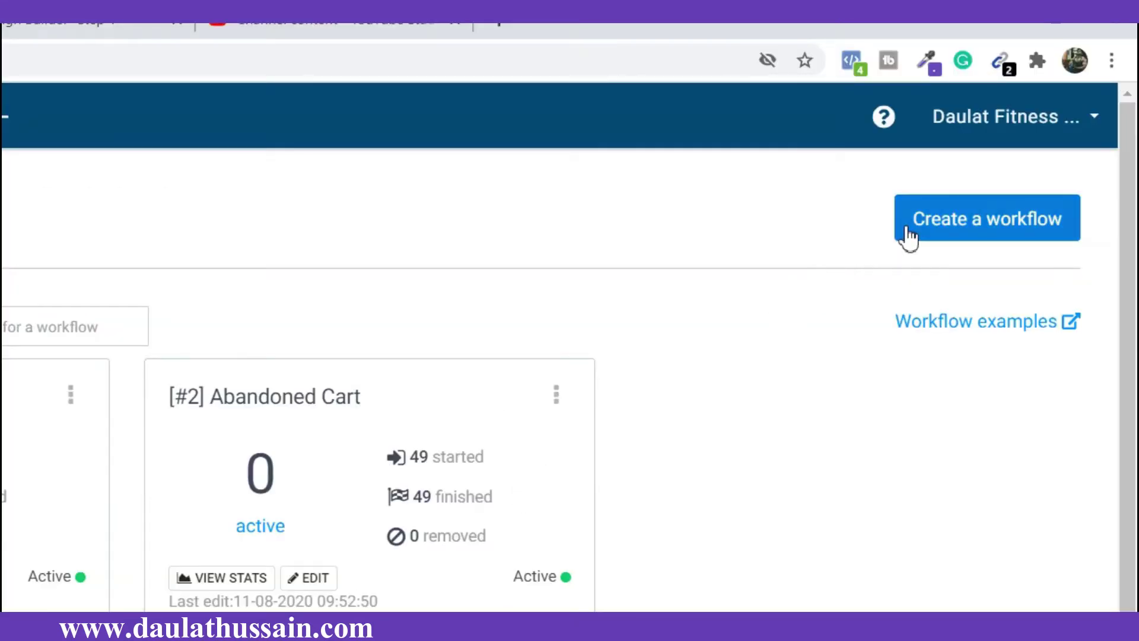
pyautogui.click(907, 236)
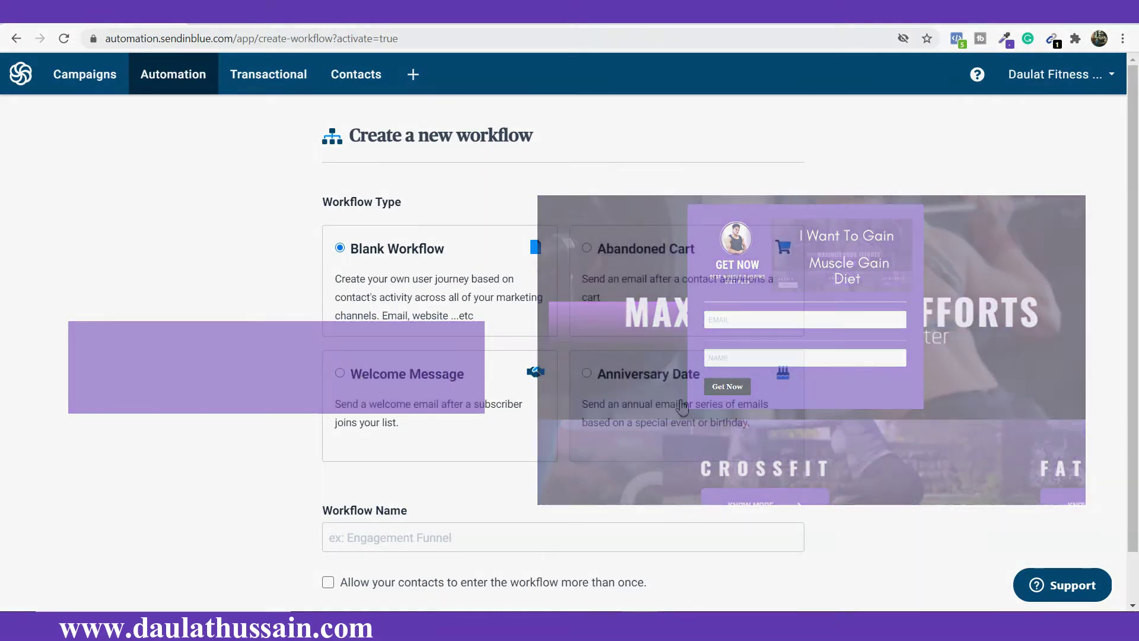
pyautogui.click(385, 395)
pyautogui.click(389, 520)
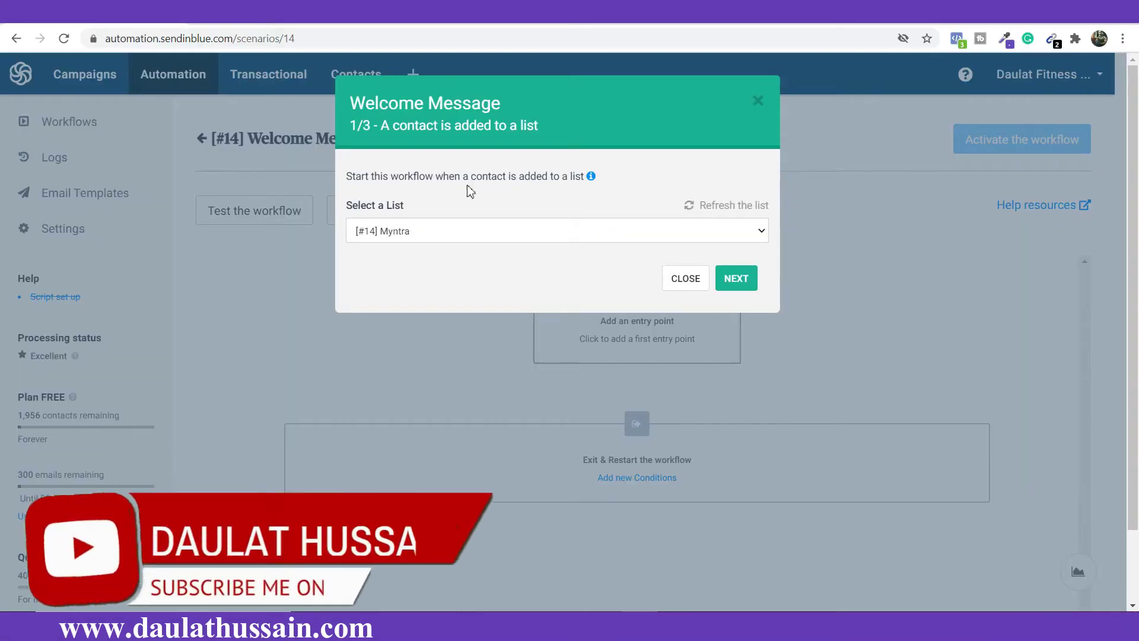
# - Start the welcome workflow when a contact is added to the list "Your first list"
pyautogui.click(450, 232)
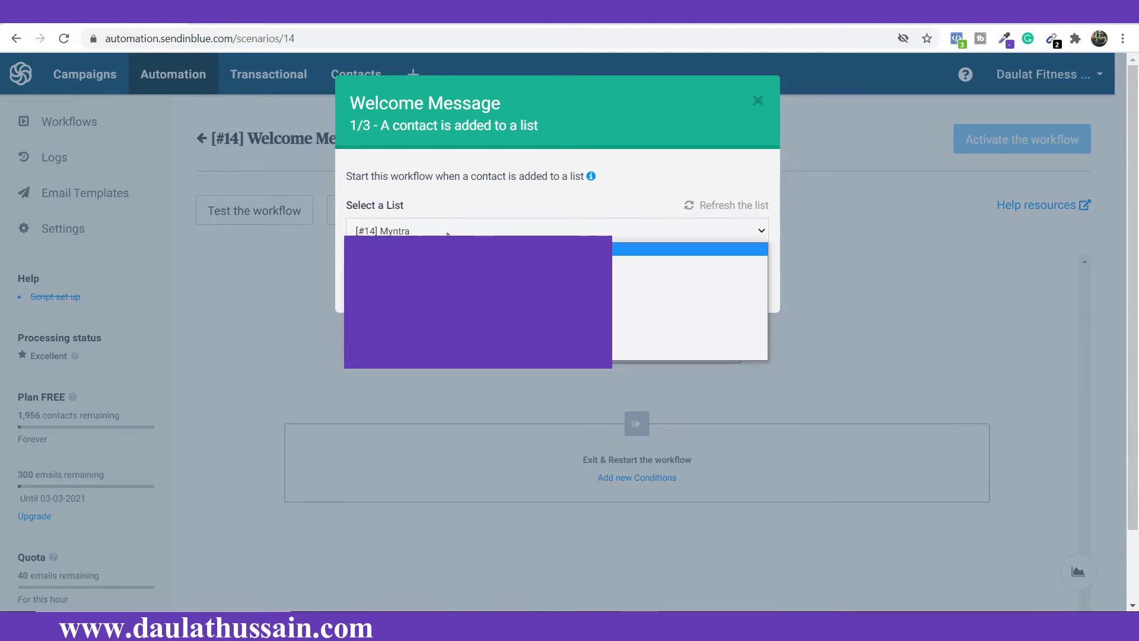
pyautogui.click(482, 354)
pyautogui.click(737, 282)
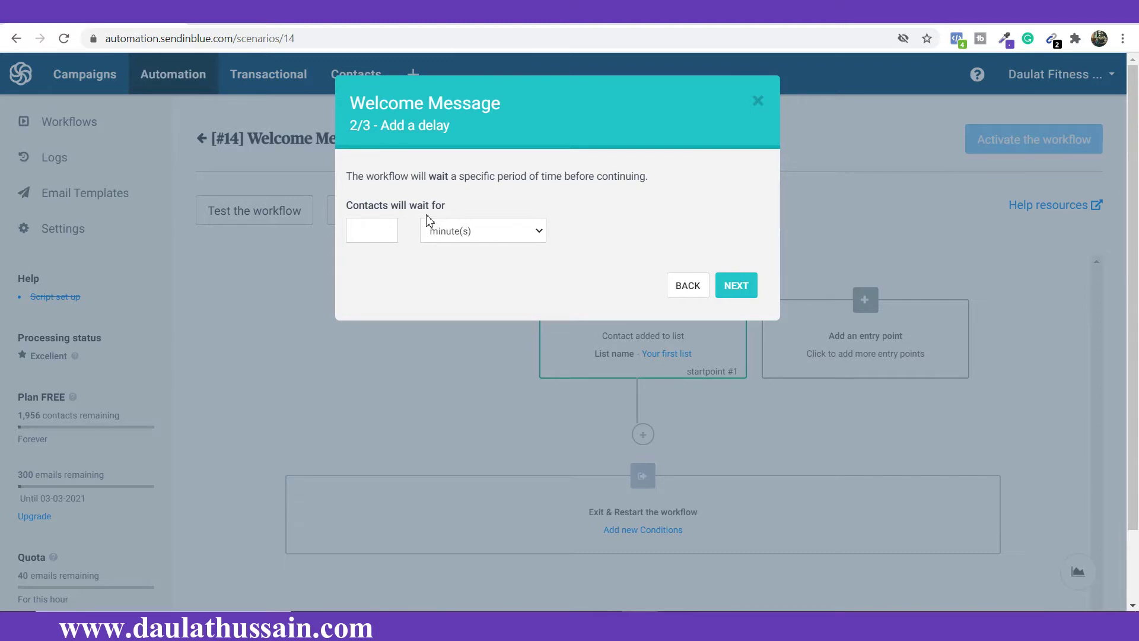
# - Set the workflow's initial delay so that contacts wait for 1 minute
pyautogui.click(521, 231)
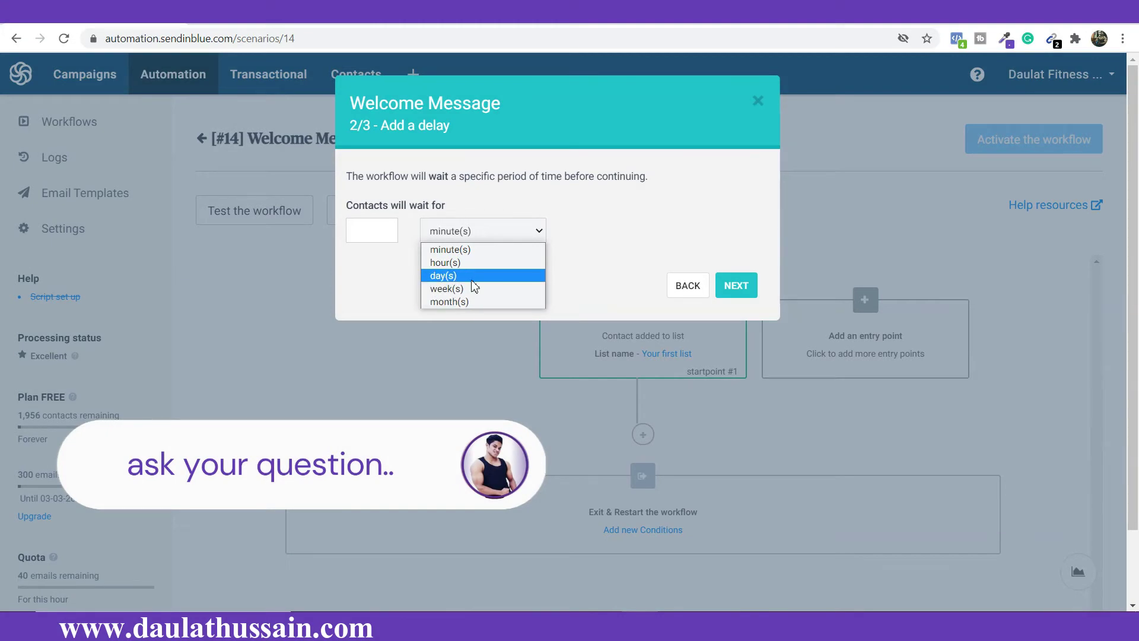
pyautogui.click(363, 237)
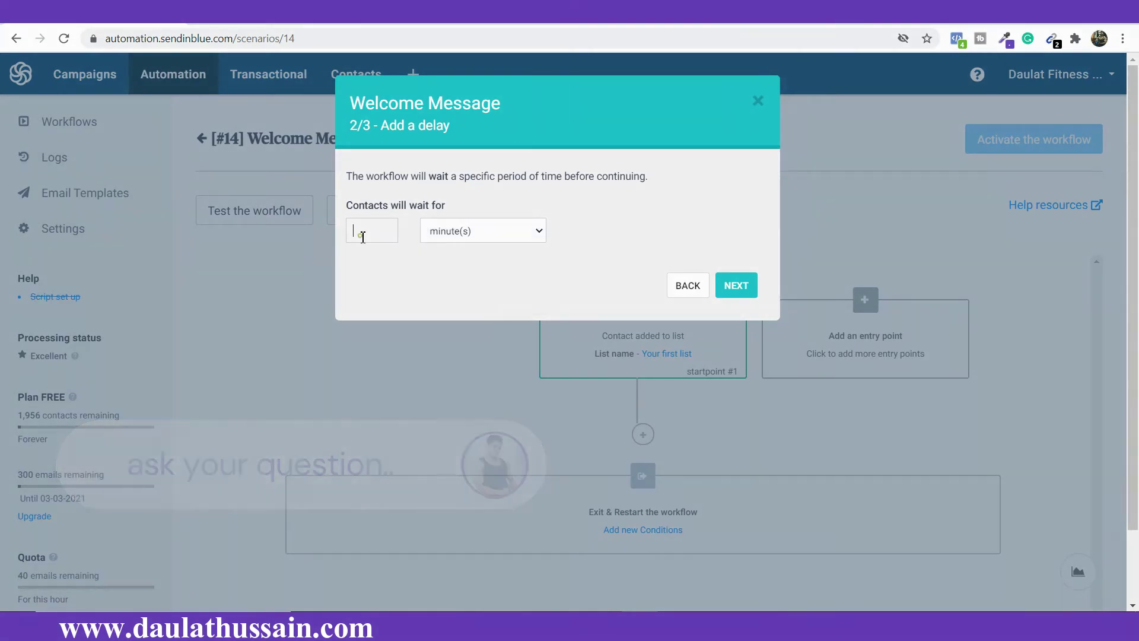
pyautogui.write('1')
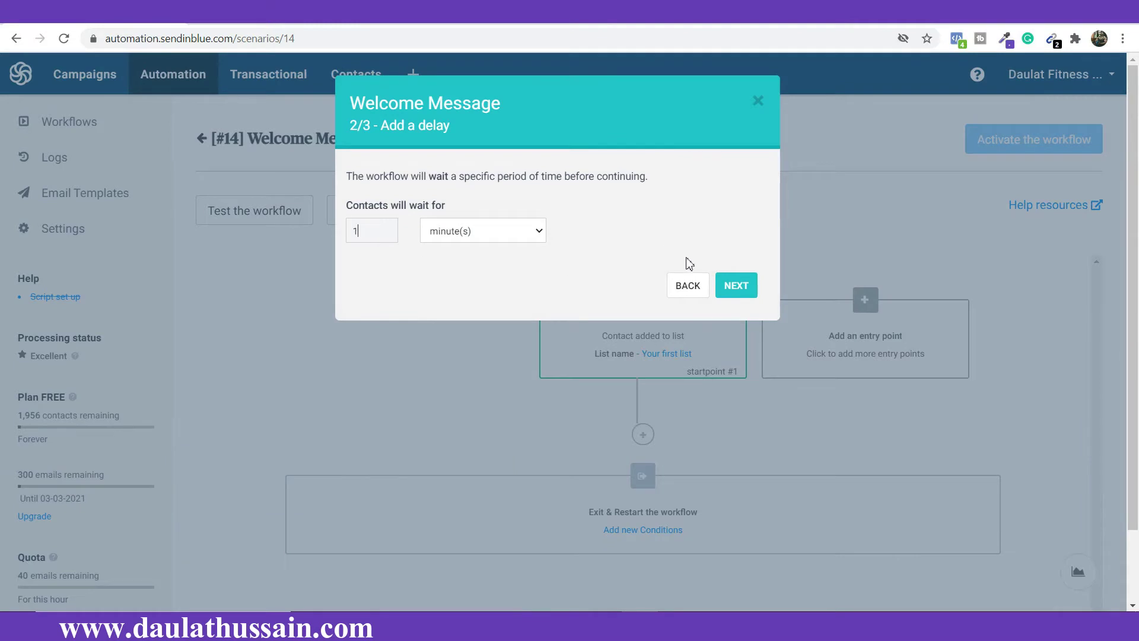
pyautogui.click(724, 286)
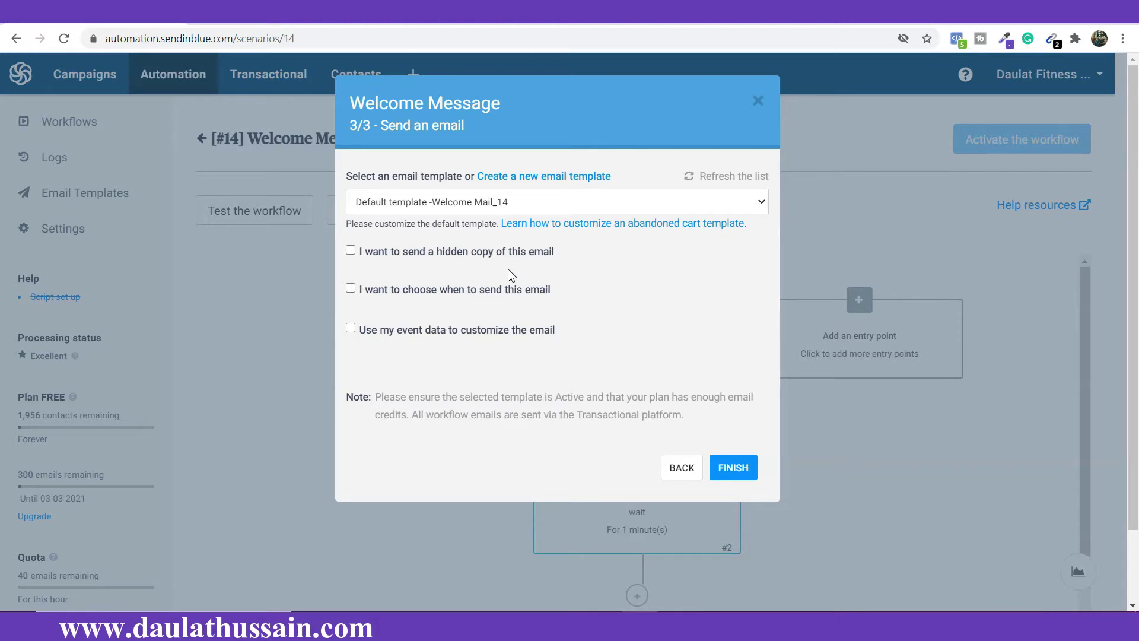
# - Choose "Default template -Welcome Mail_14" as the email to send and finish the Welcome Message setup
pyautogui.click(534, 205)
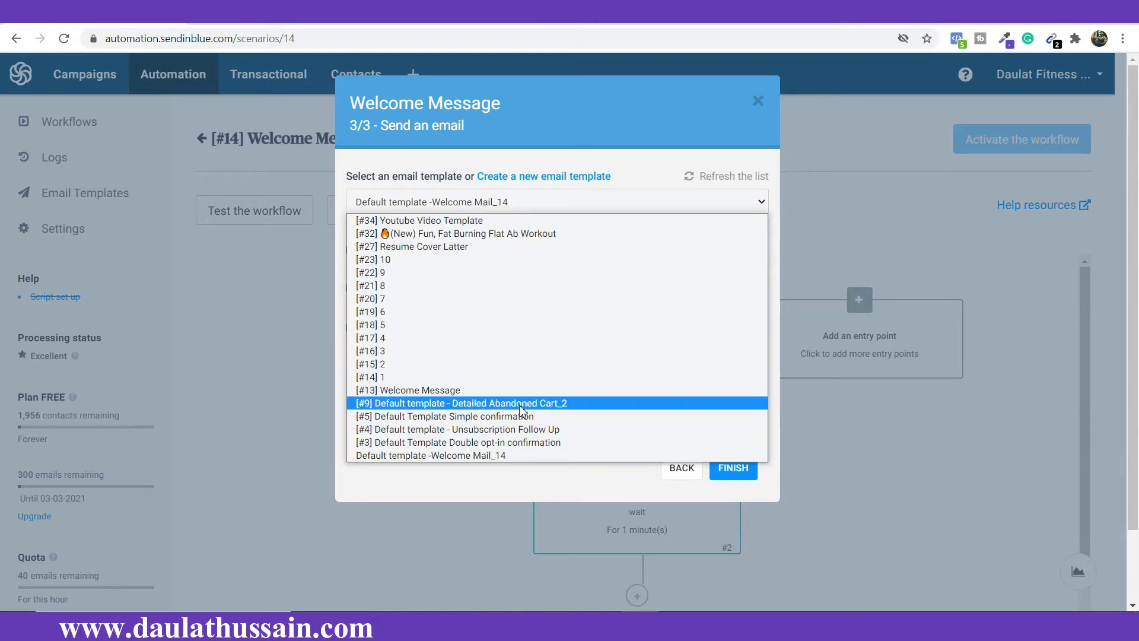
pyautogui.click(524, 455)
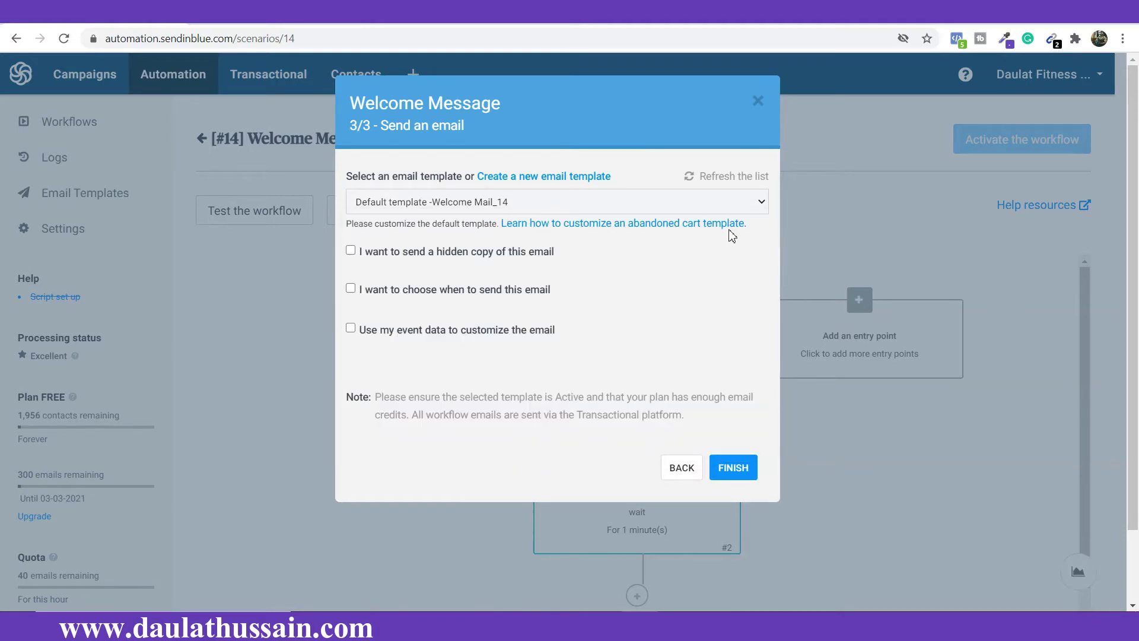
pyautogui.click(733, 467)
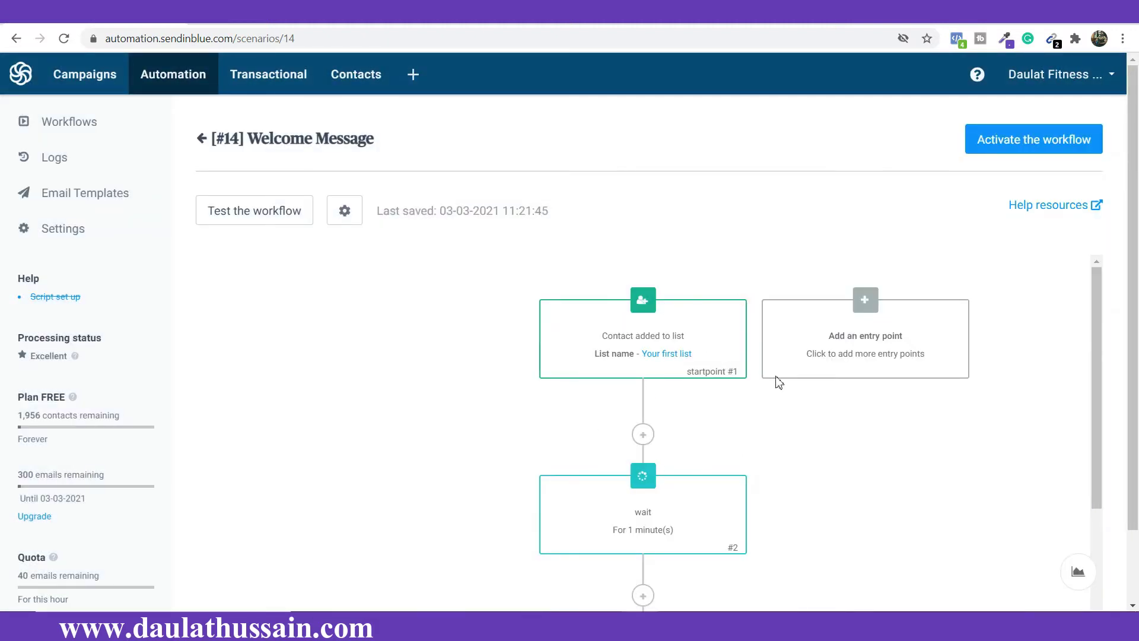
# - Review the workflow diagram from the list entry point through the wait and email steps to the exit block
pyautogui.scroll(-4, 691, 362)
pyautogui.scroll(4, 697, 377)
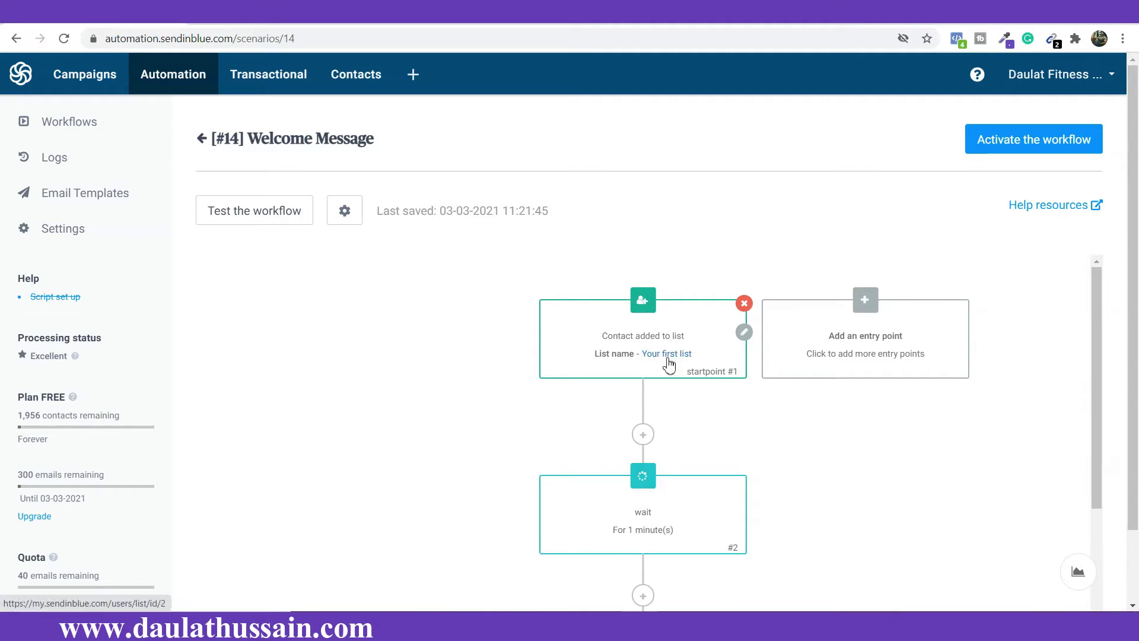
pyautogui.scroll(-1, 771, 404)
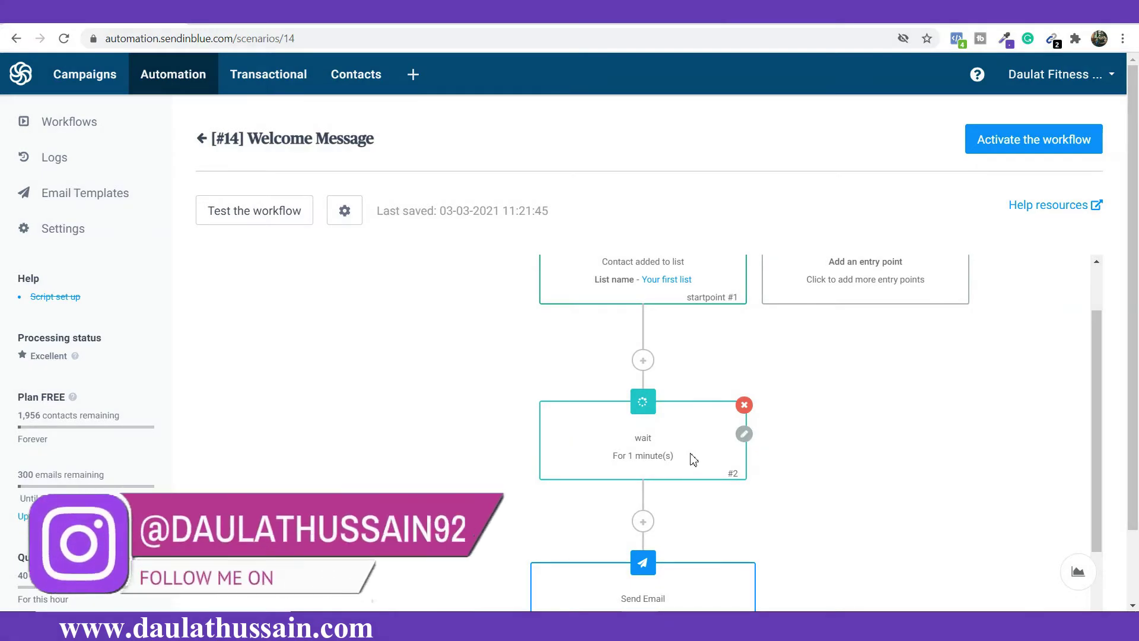
pyautogui.scroll(-1, 684, 460)
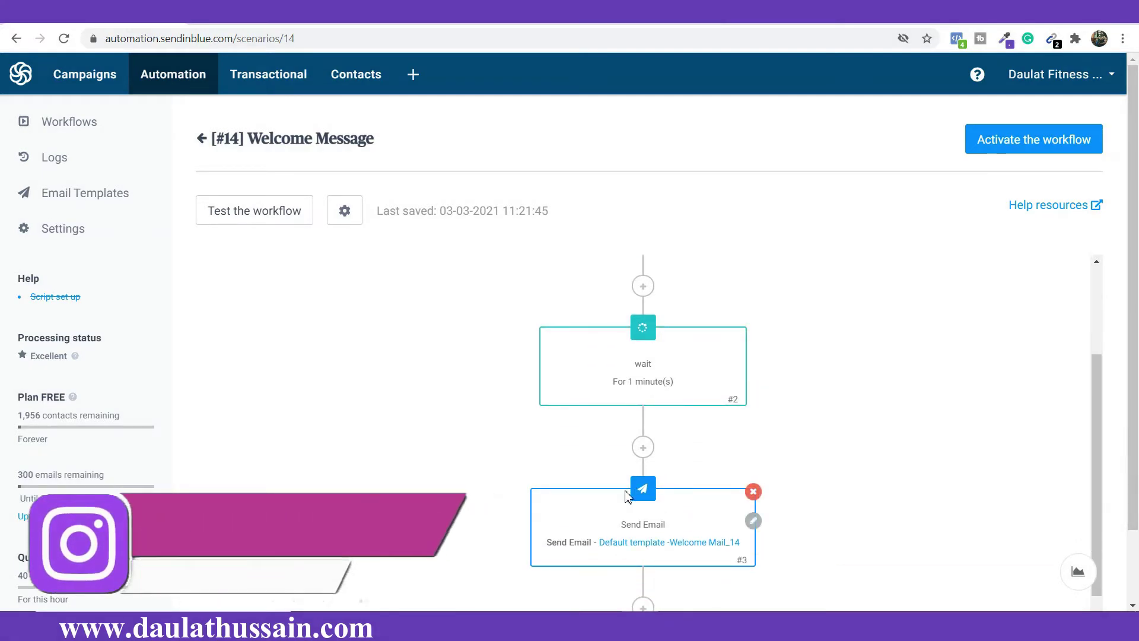
pyautogui.scroll(-1, 652, 477)
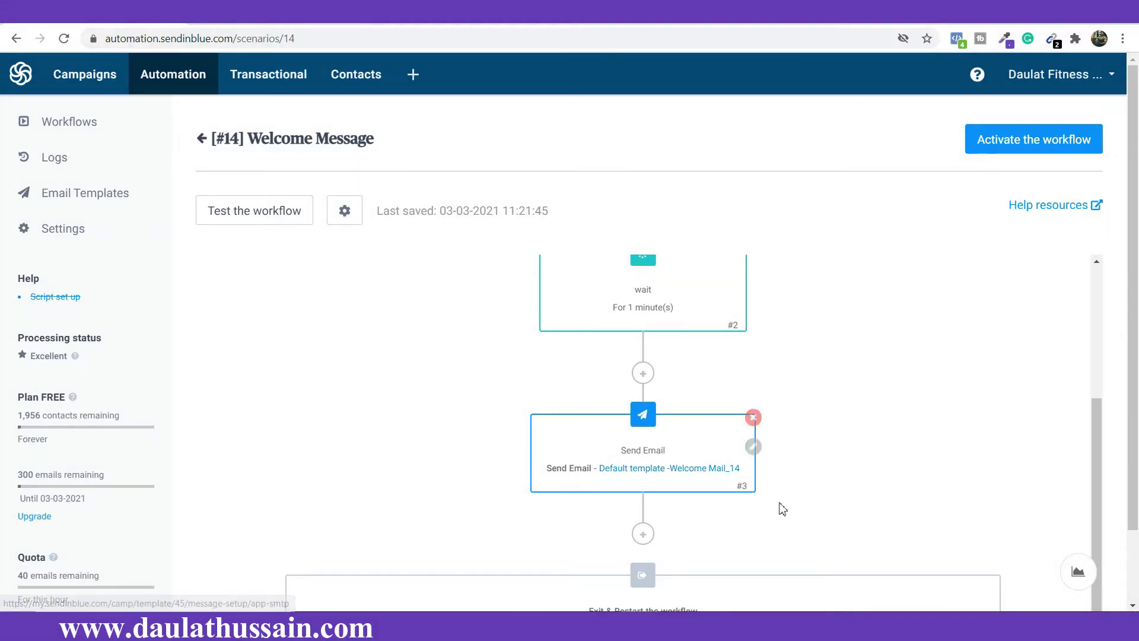
pyautogui.scroll(-1, 821, 461)
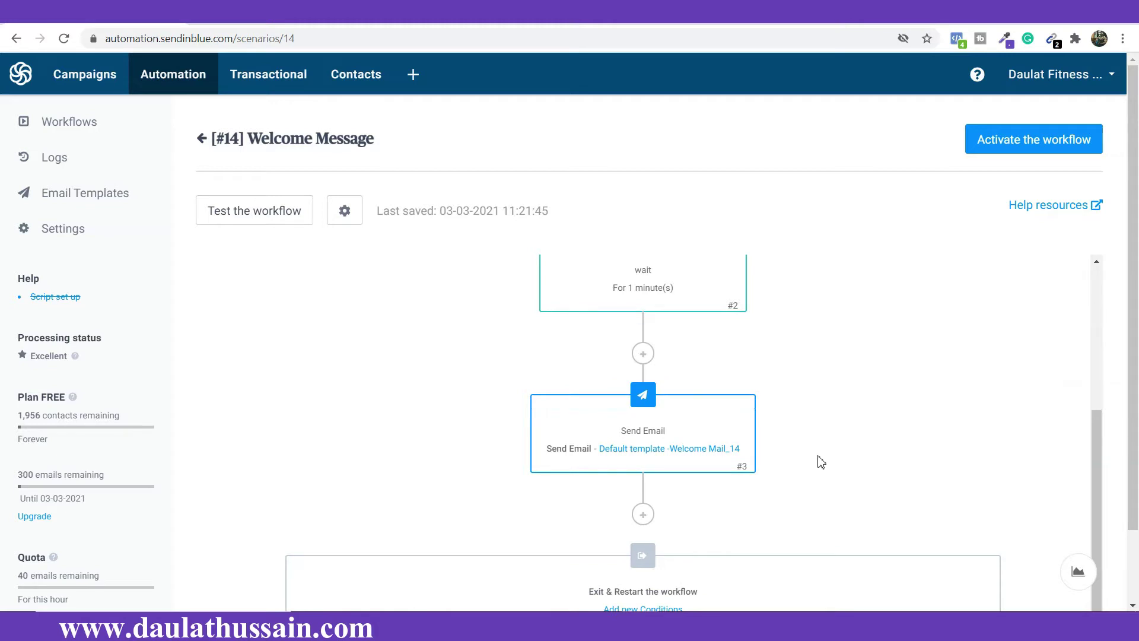
pyautogui.scroll(-1, 817, 461)
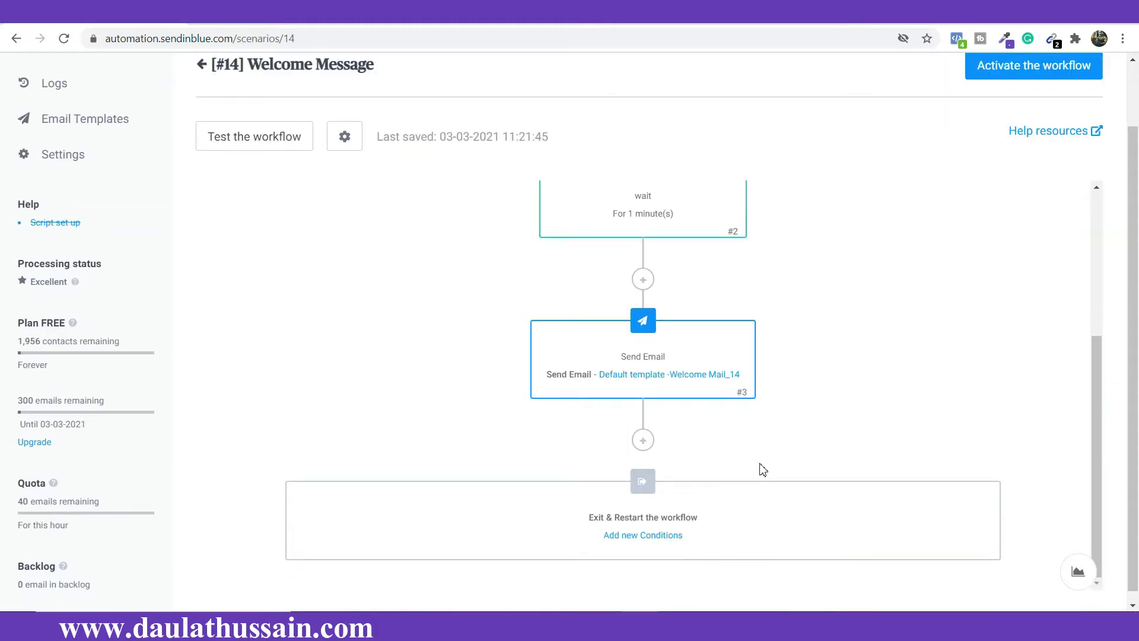
# - Add a delay of 2 days after the welcome Send Email step
pyautogui.click(643, 441)
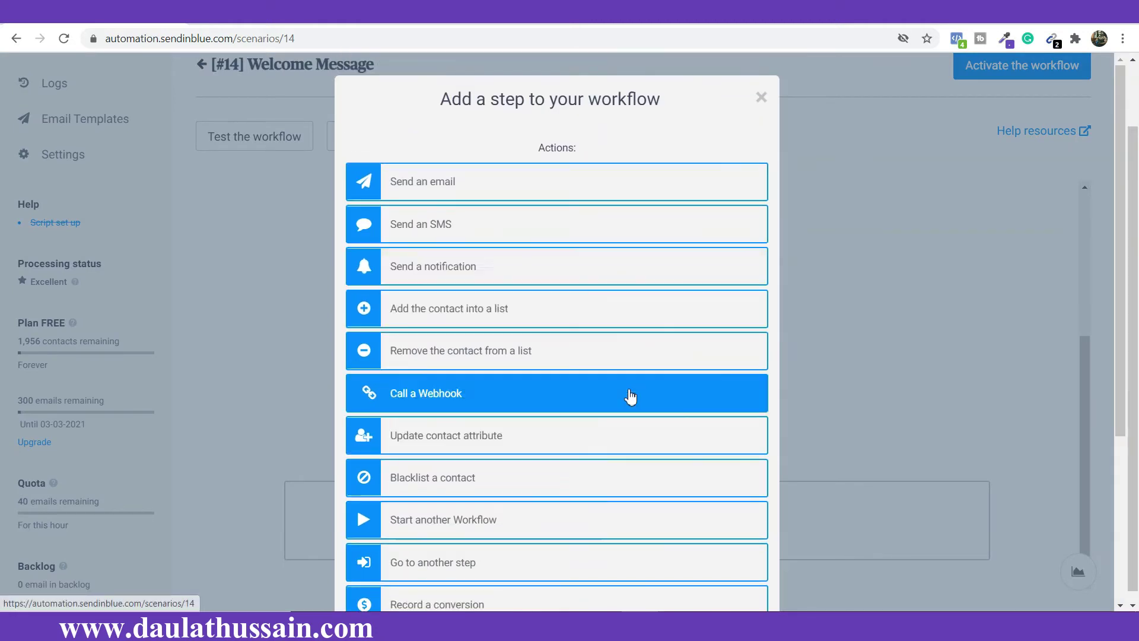
pyautogui.scroll(-3, 602, 261)
pyautogui.scroll(4, 605, 300)
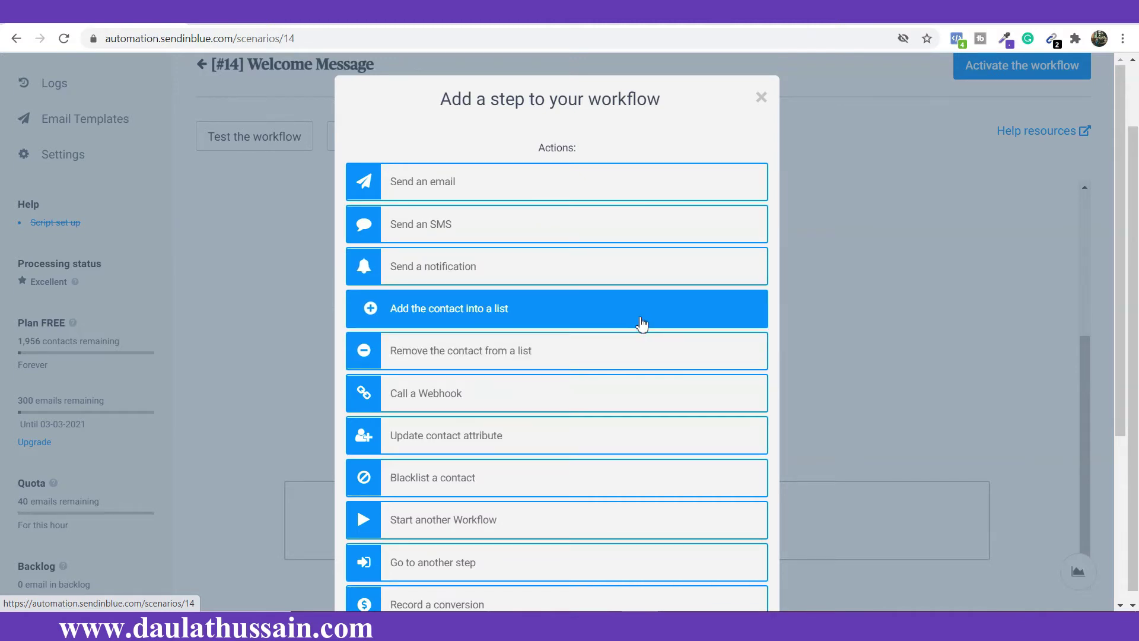
pyautogui.scroll(-2, 632, 314)
pyautogui.scroll(-2, 629, 356)
pyautogui.scroll(4, 636, 407)
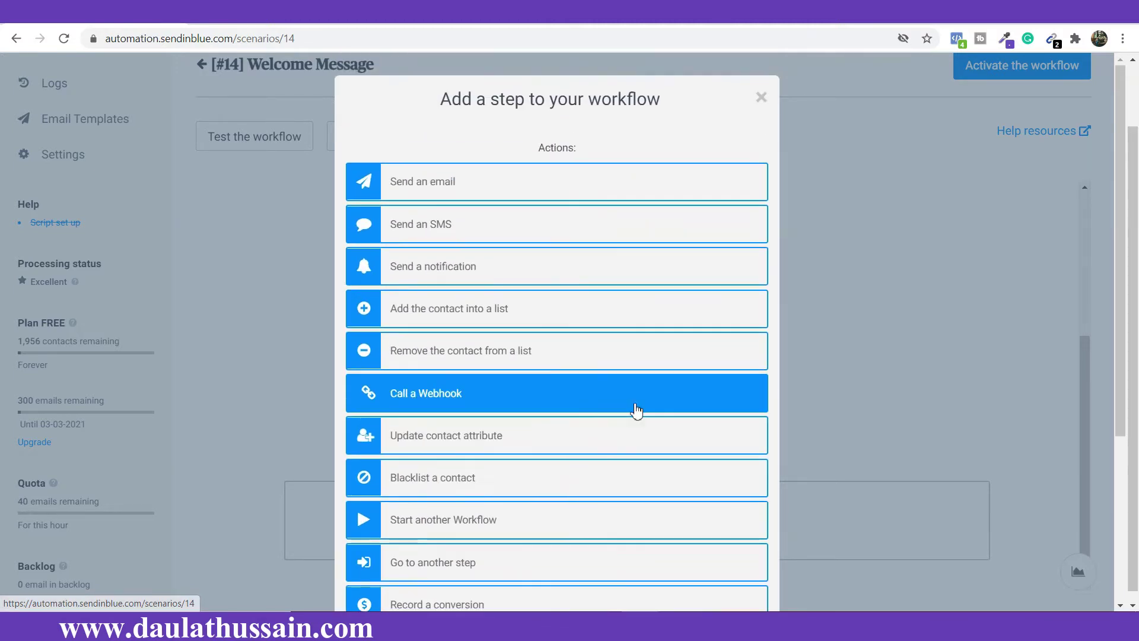
pyautogui.scroll(-1, 637, 409)
pyautogui.scroll(-2, 637, 411)
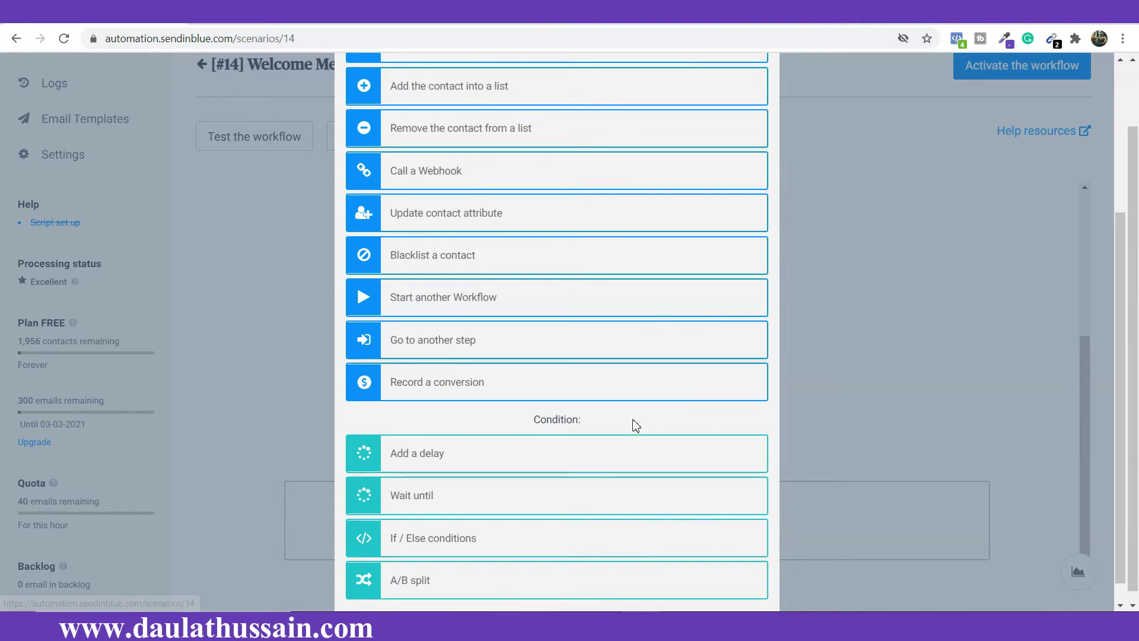
pyautogui.click(623, 447)
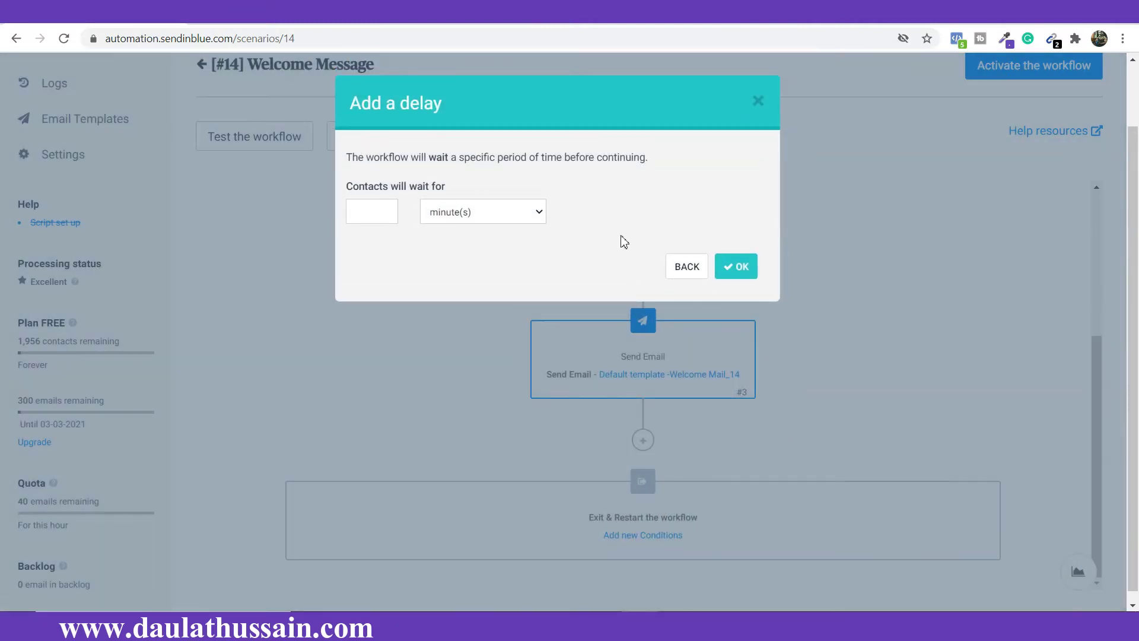
pyautogui.click(377, 210)
pyautogui.write('2')
pyautogui.click(503, 212)
pyautogui.click(504, 257)
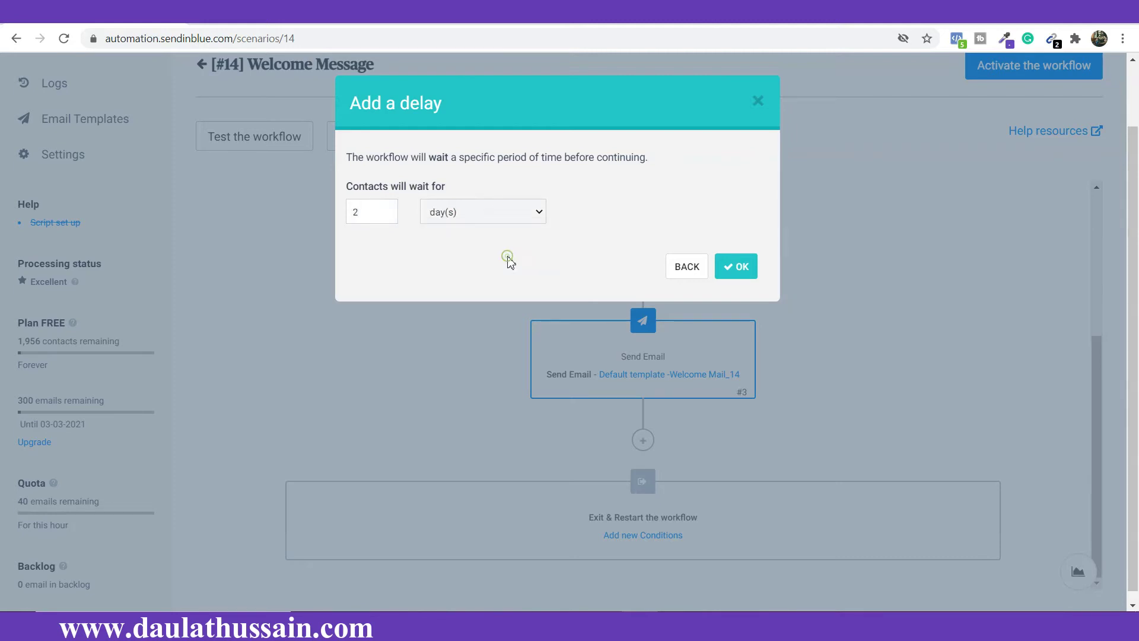
pyautogui.click(745, 271)
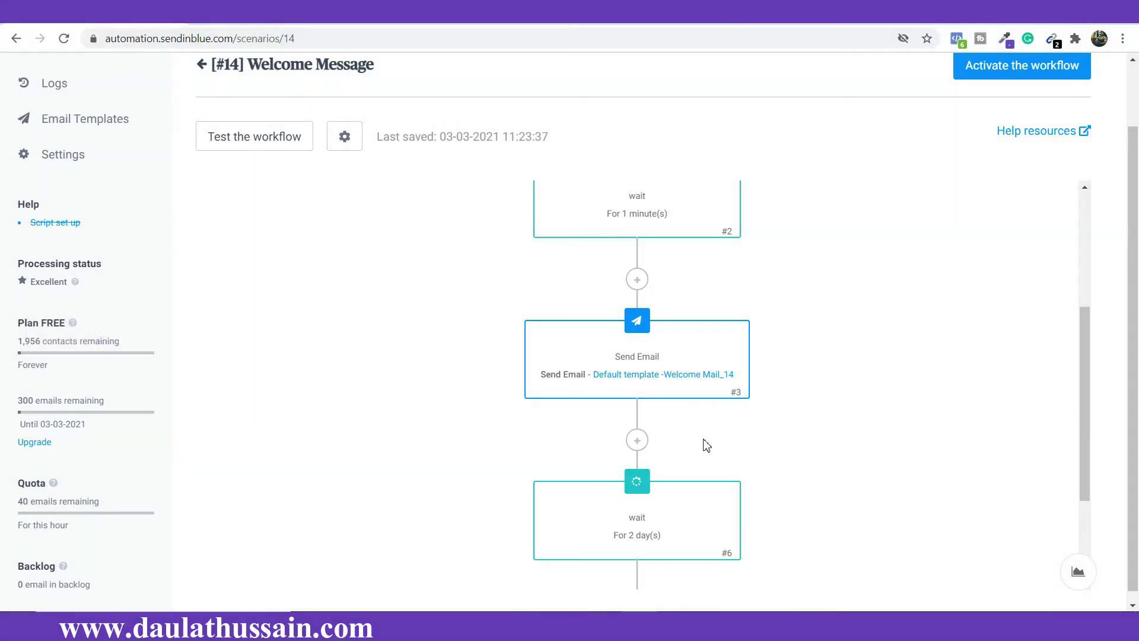
# - Add a Send Email step after the 2-day wait, using email template "[#20] 7"
pyautogui.scroll(-3, 707, 445)
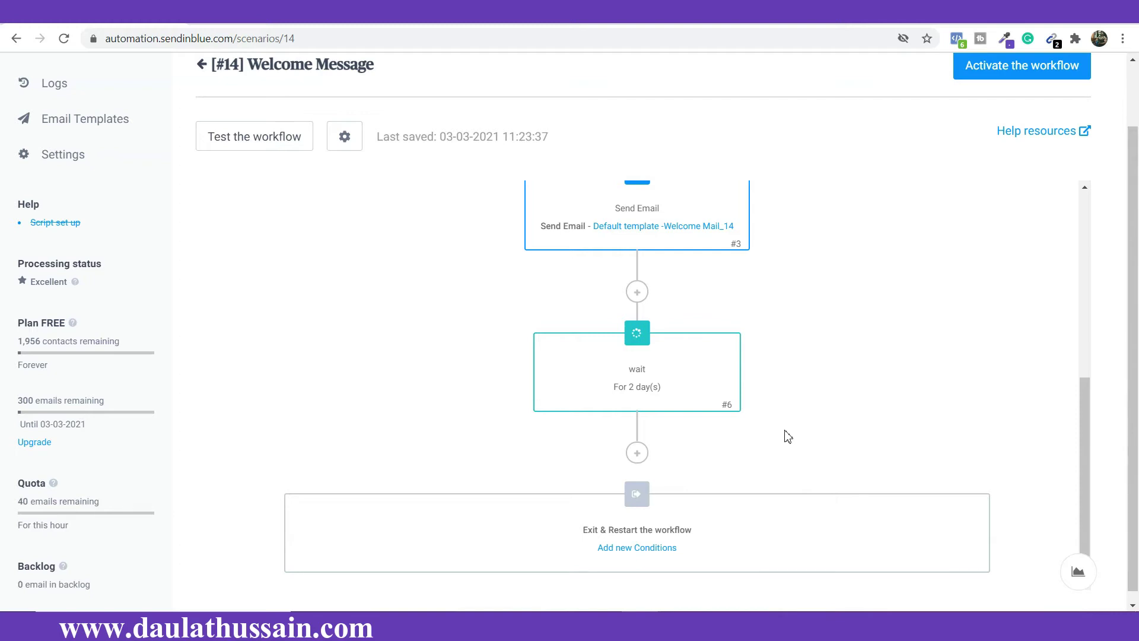
pyautogui.scroll(1, 787, 436)
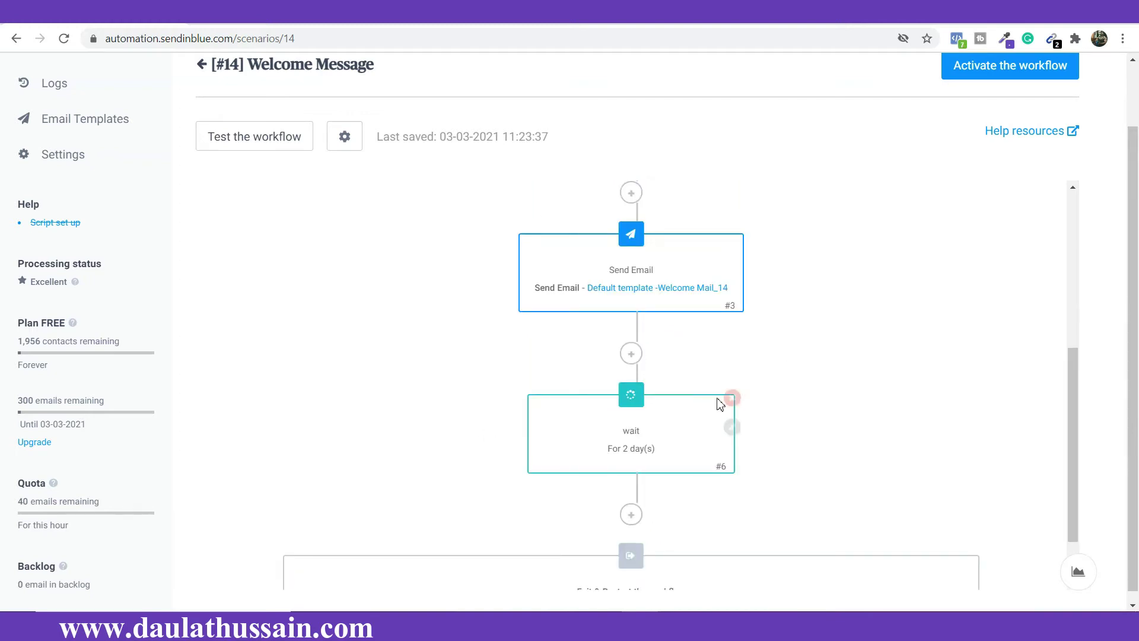
pyautogui.scroll(-1, 798, 427)
pyautogui.scroll(-1, 798, 432)
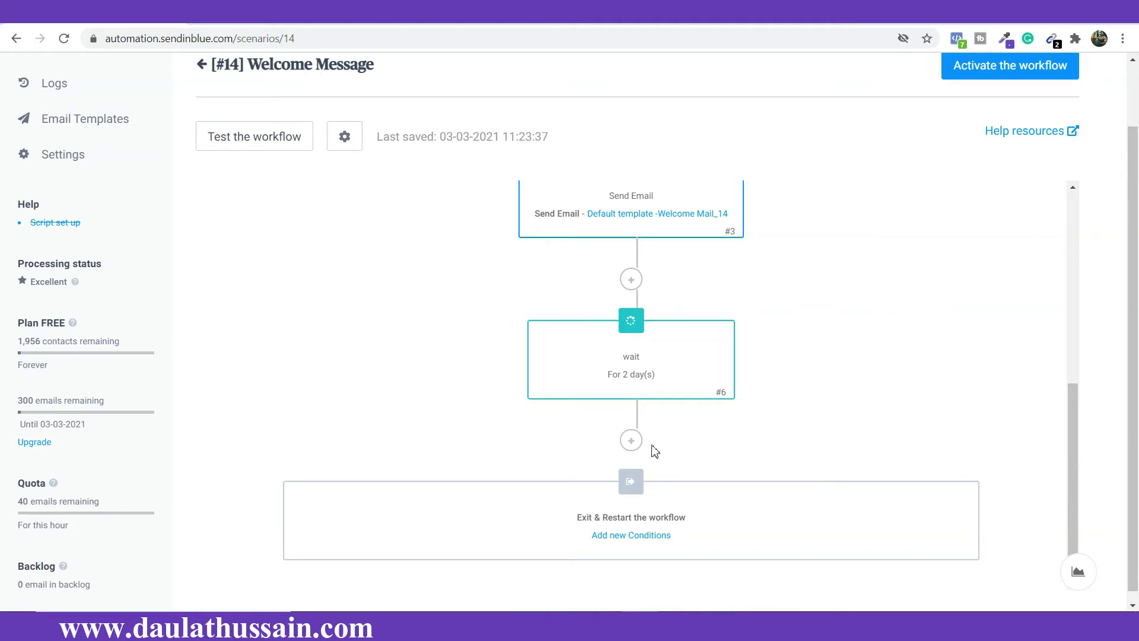
pyautogui.click(631, 440)
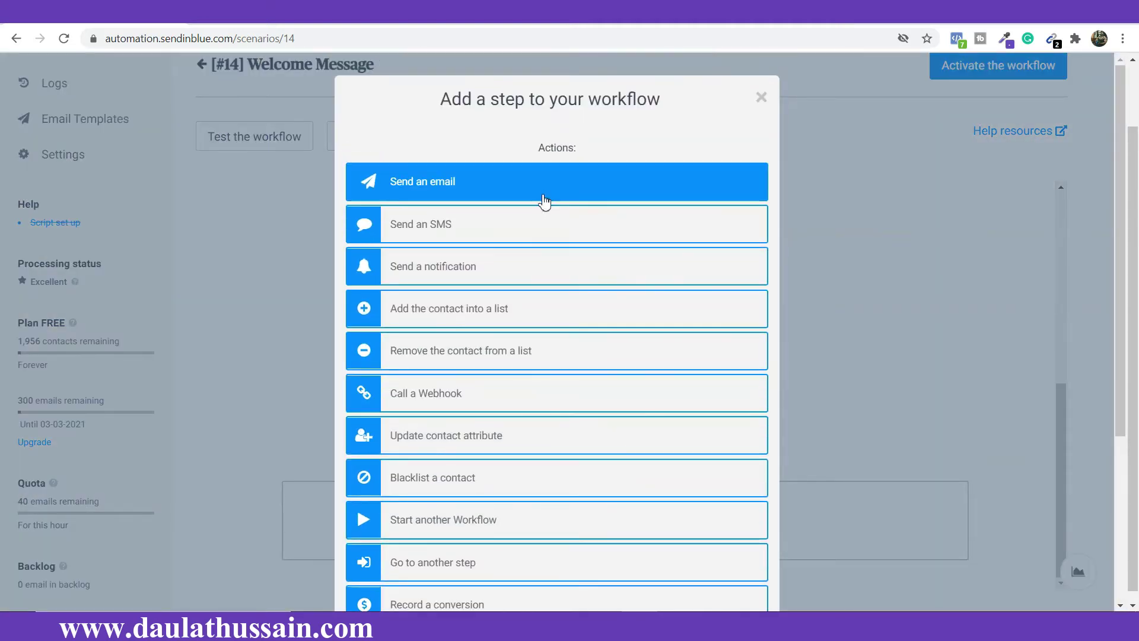
pyautogui.click(545, 195)
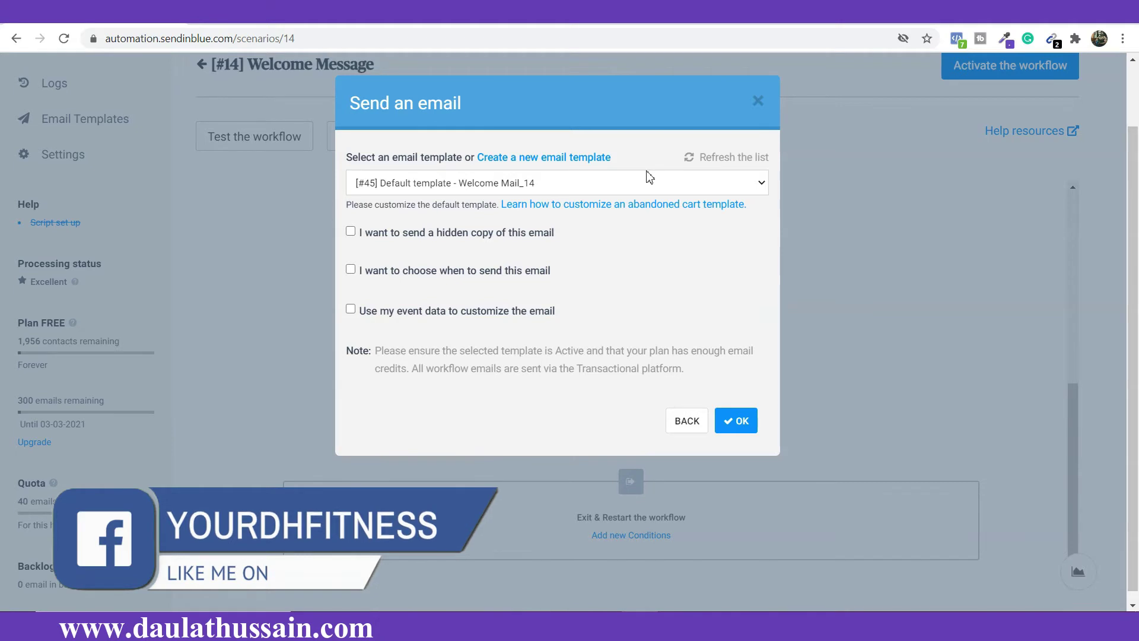
pyautogui.click(657, 184)
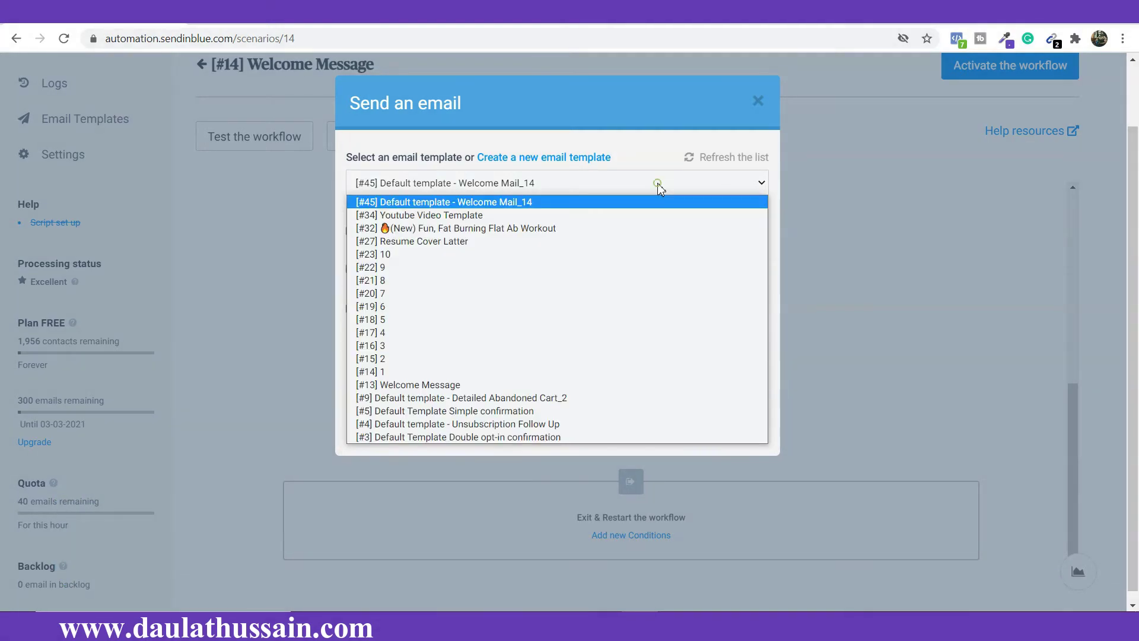
pyautogui.click(610, 293)
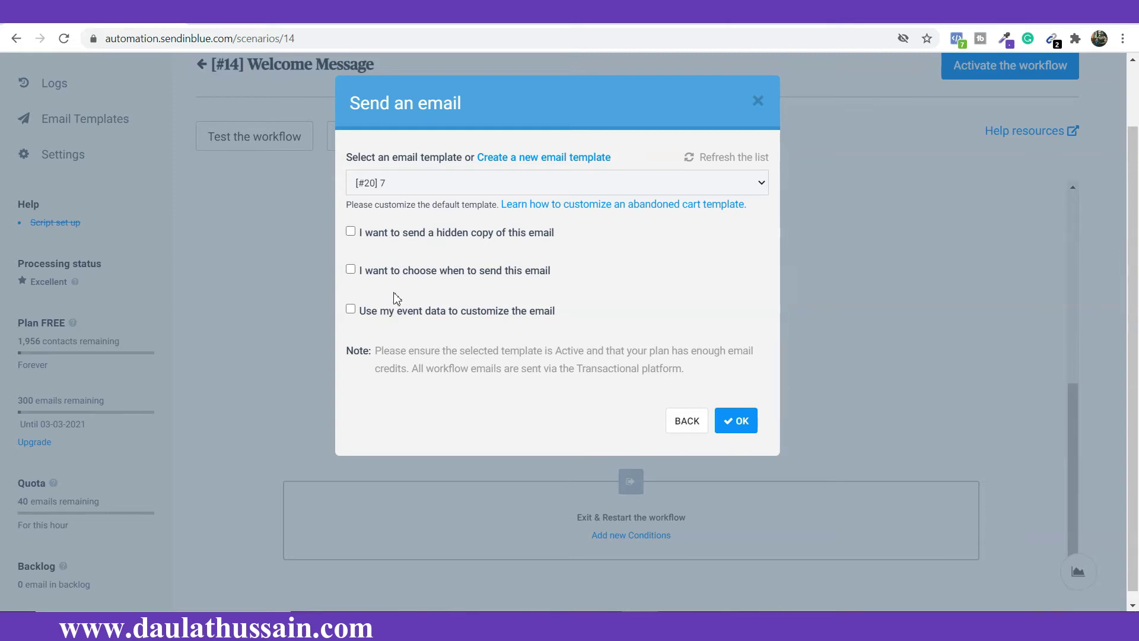
pyautogui.click(732, 421)
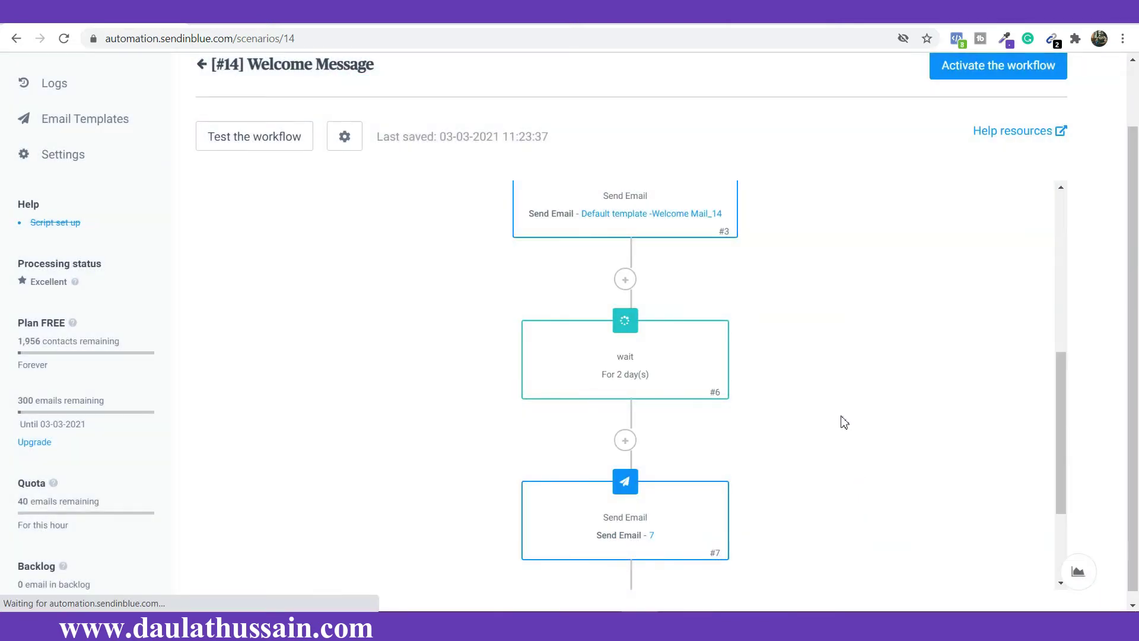
# - Review the workflow from the list entry point through the 2-day wait and second email to the exit block
pyautogui.scroll(7, 842, 421)
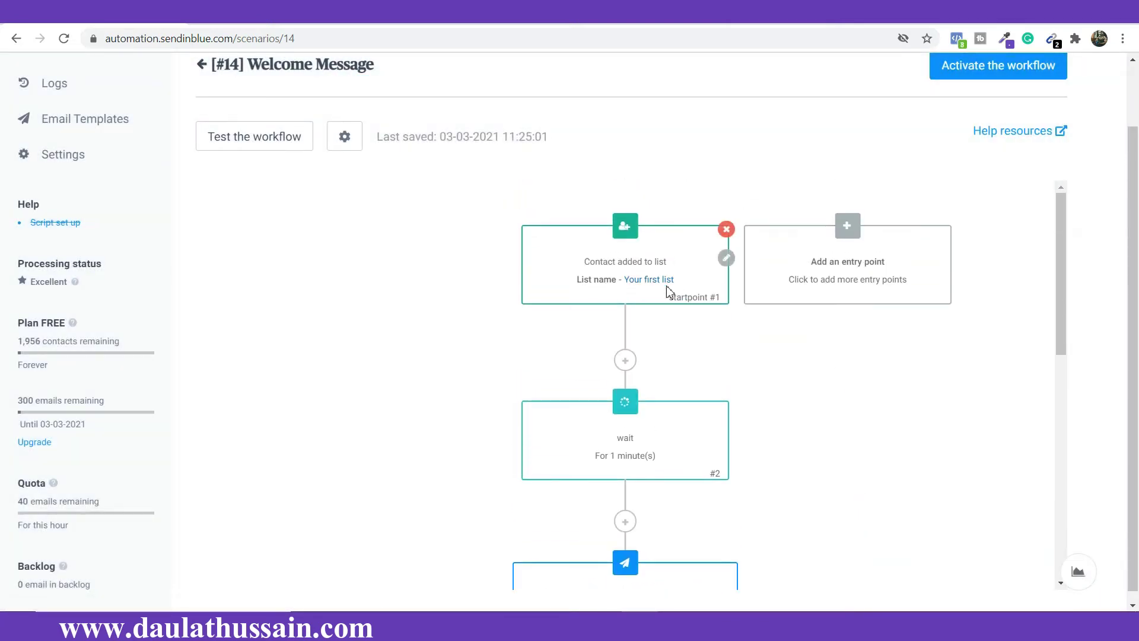
pyautogui.scroll(-2, 658, 284)
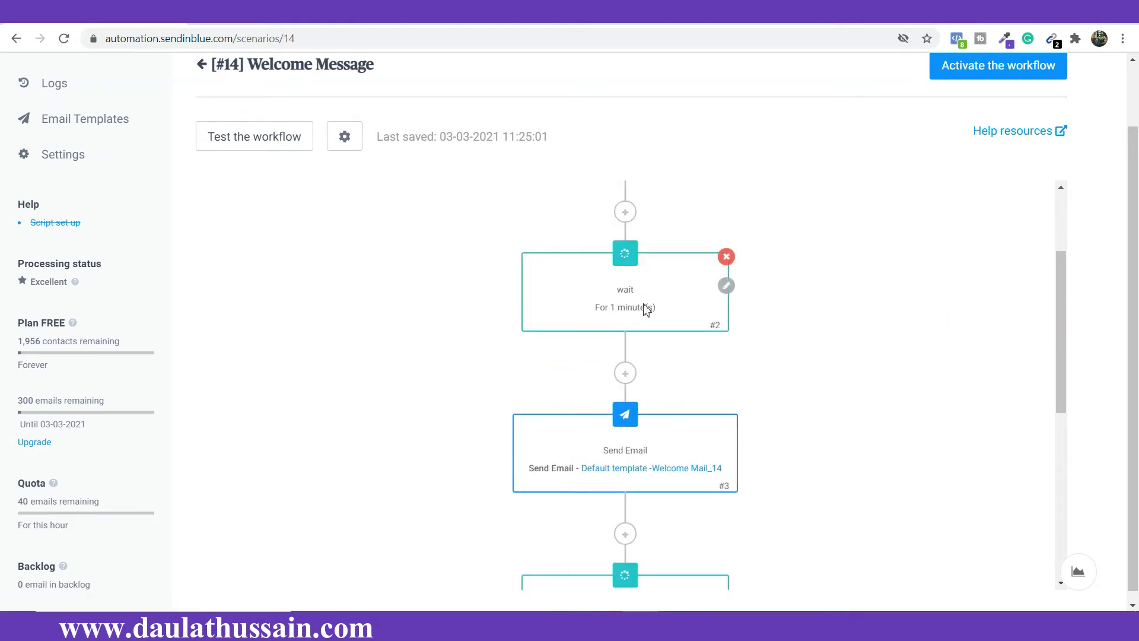
pyautogui.scroll(-2, 647, 308)
pyautogui.scroll(-1, 657, 308)
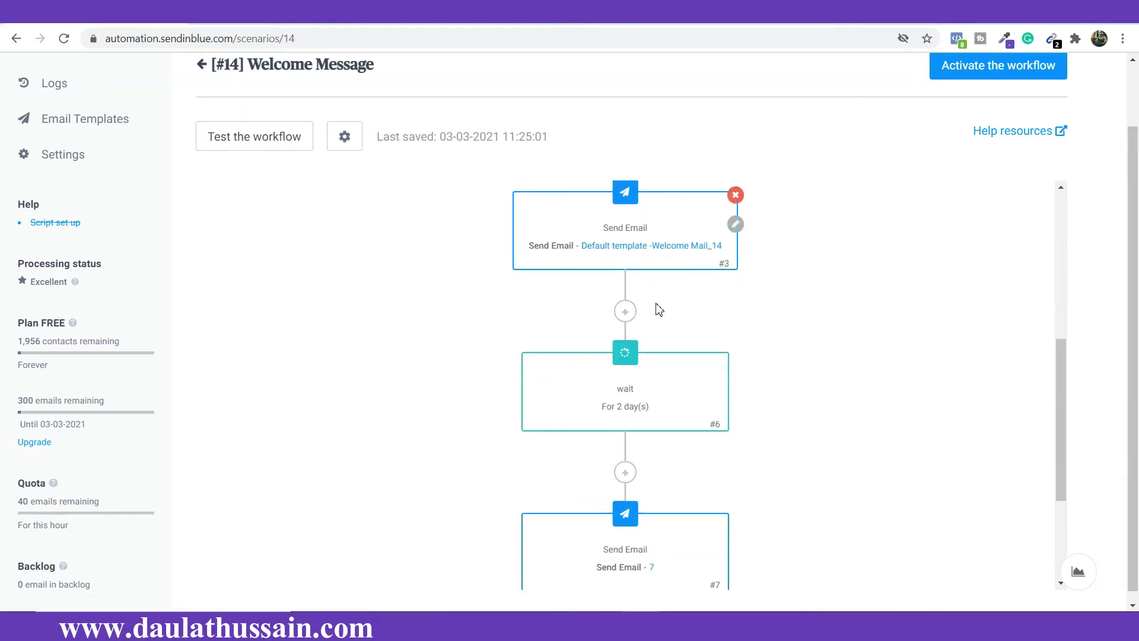
pyautogui.scroll(-2, 646, 411)
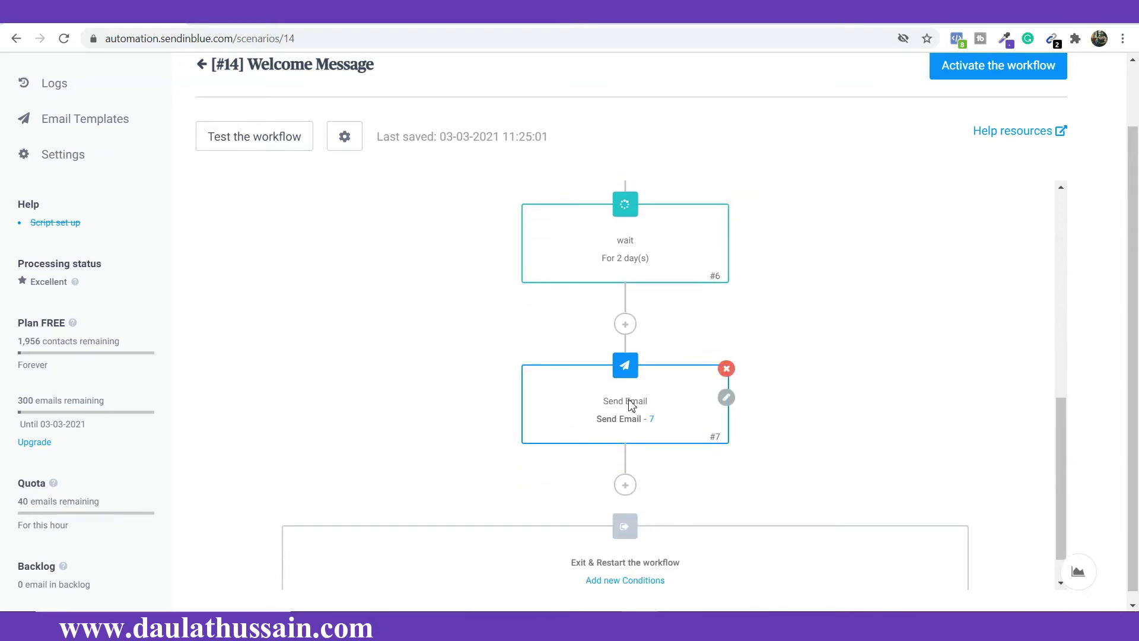
pyautogui.scroll(-1, 631, 407)
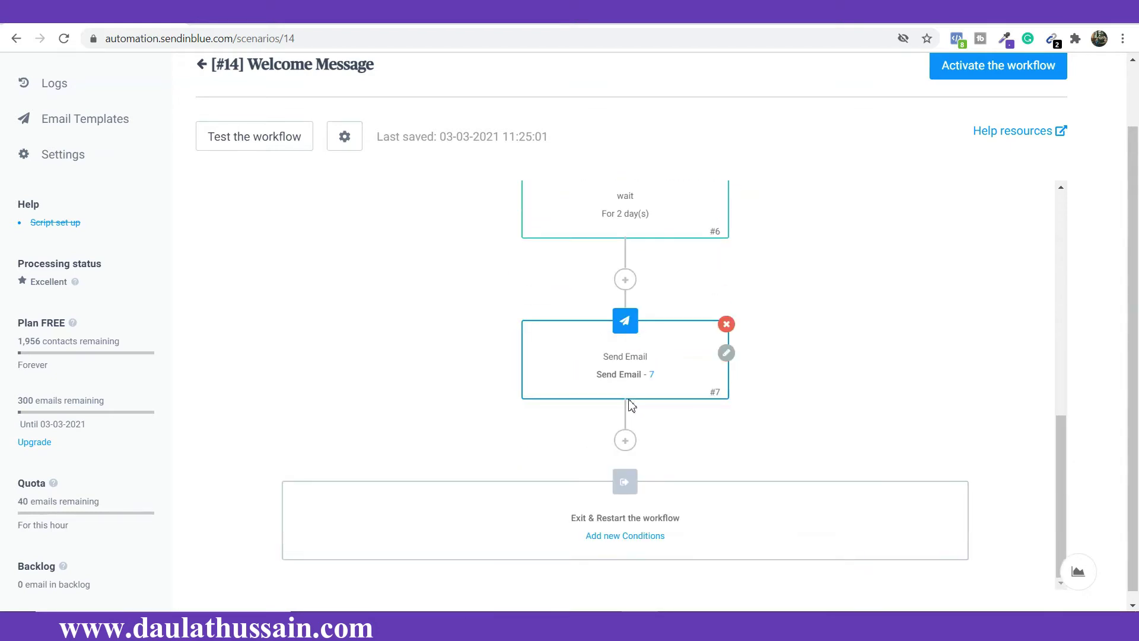
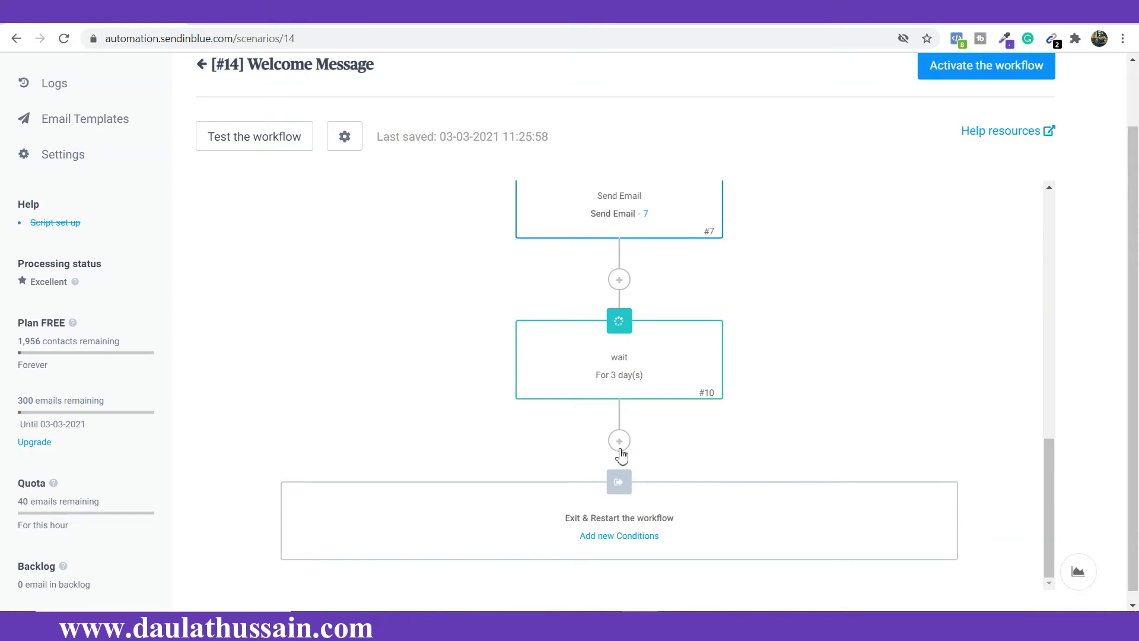
# - Add a Send Email step after the 3-day wait, using email template "[#20] 7"
pyautogui.click(619, 442)
pyautogui.click(473, 172)
pyautogui.click(562, 177)
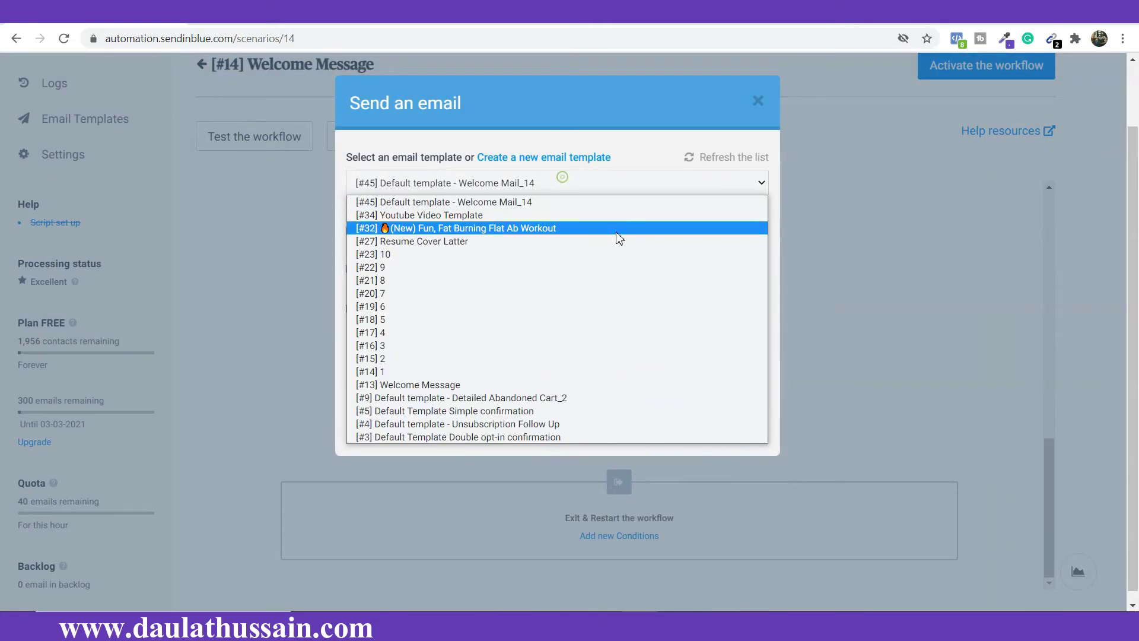
pyautogui.click(614, 293)
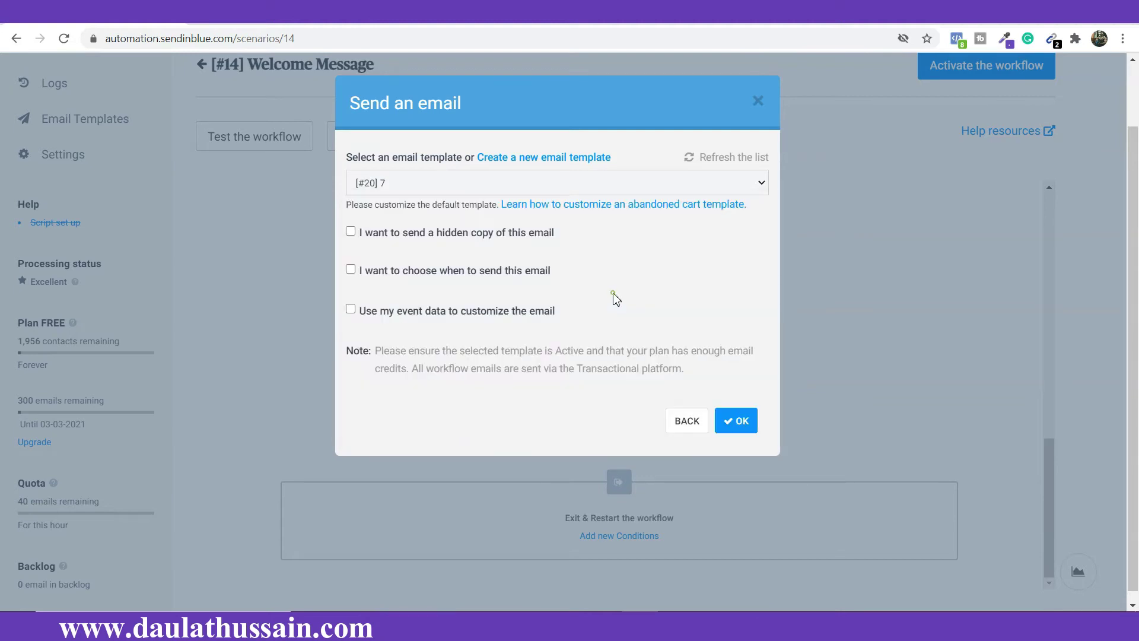
pyautogui.click(736, 420)
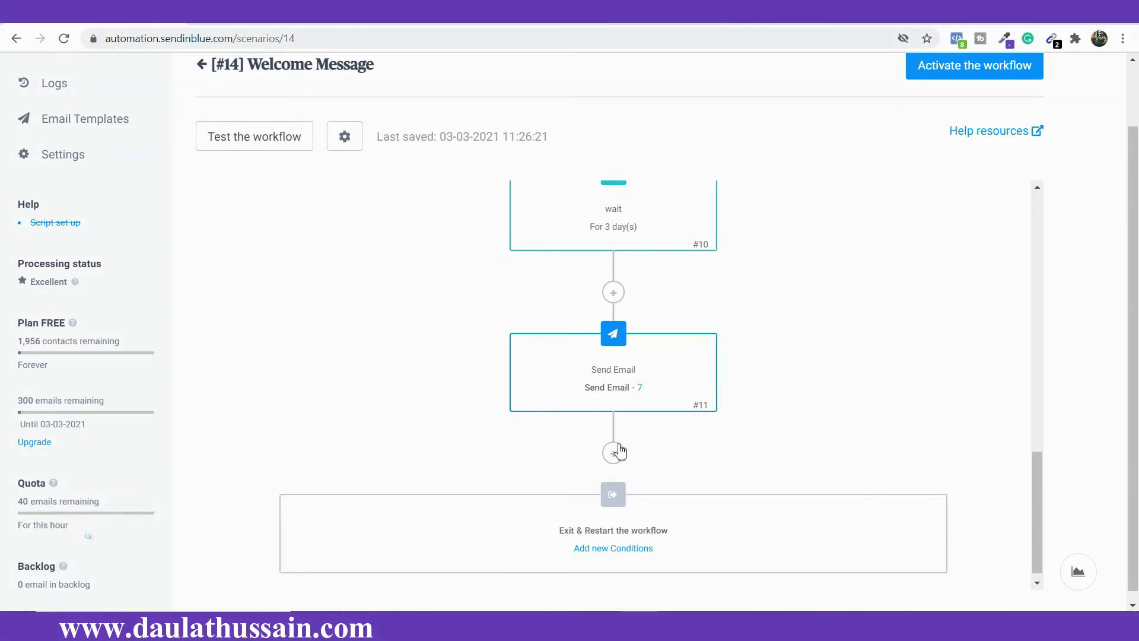
# - Examine the full sequence of waits and emails in the workflow, from the contact list entry point to the last Send Email step
pyautogui.moveTo(628, 389)
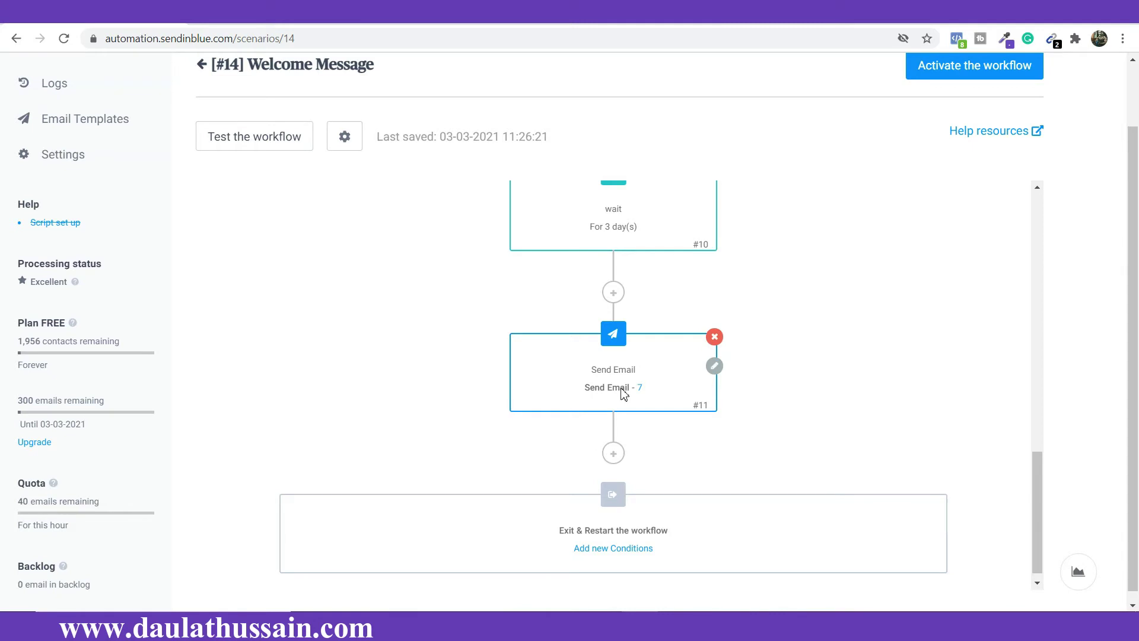
pyautogui.scroll(3, 623, 393)
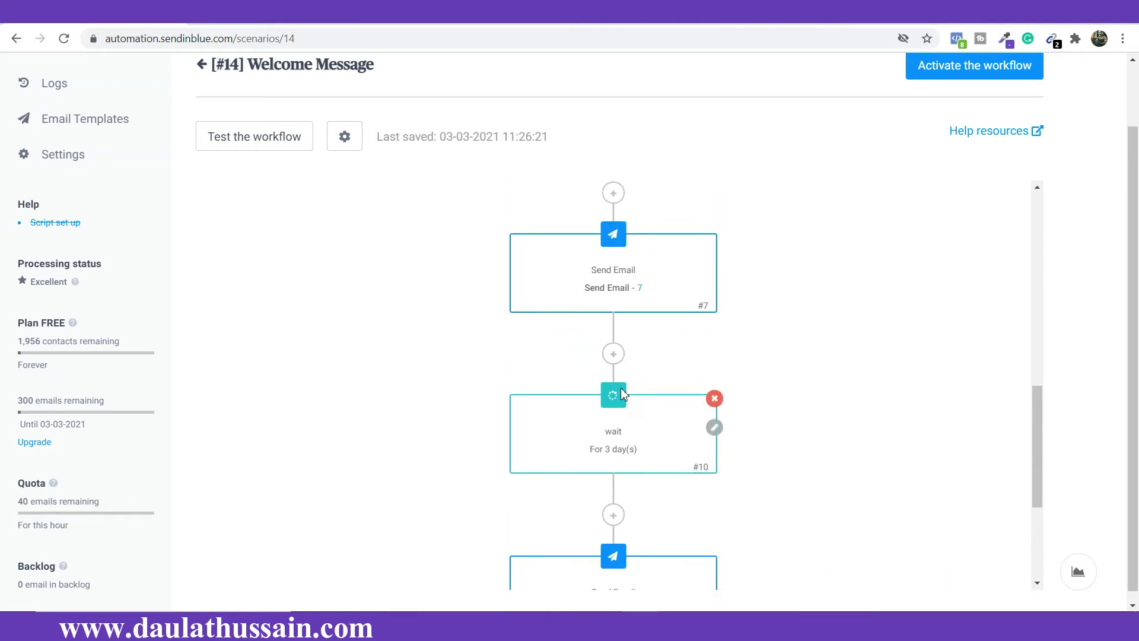
pyautogui.scroll(-2, 623, 394)
pyautogui.scroll(10, 623, 397)
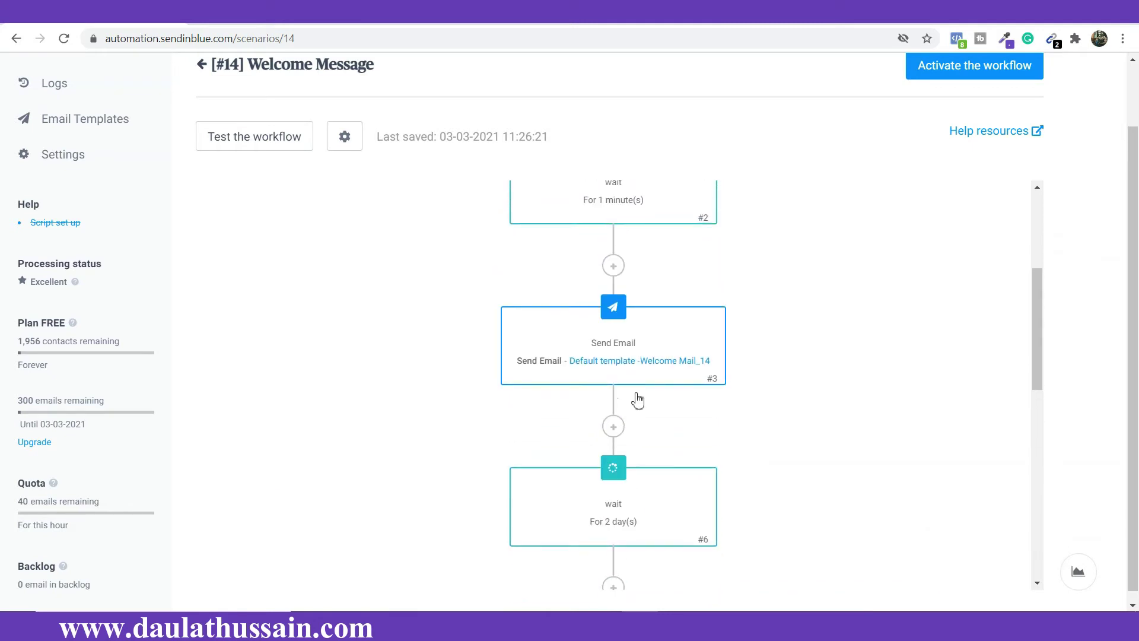
pyautogui.scroll(-5, 659, 433)
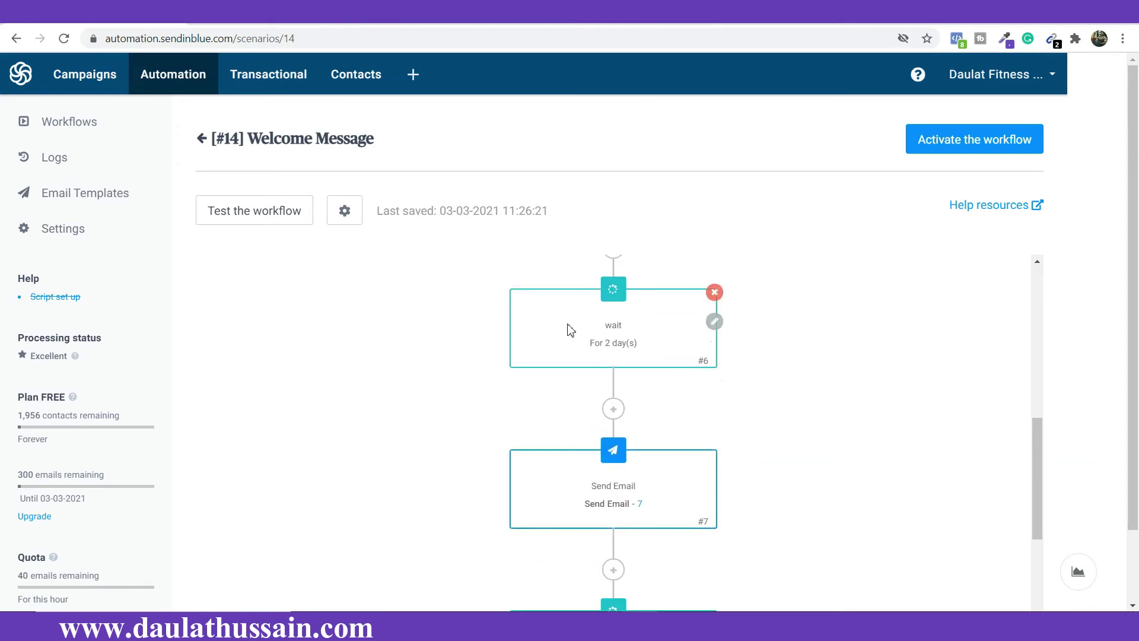
pyautogui.scroll(4, 742, 427)
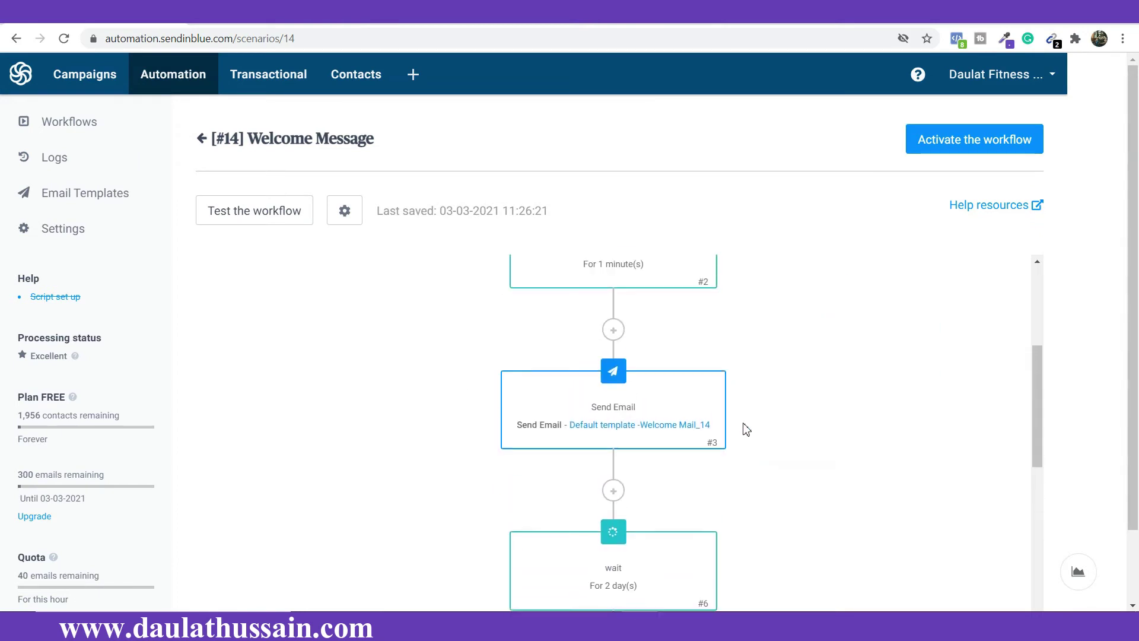
pyautogui.scroll(2, 746, 429)
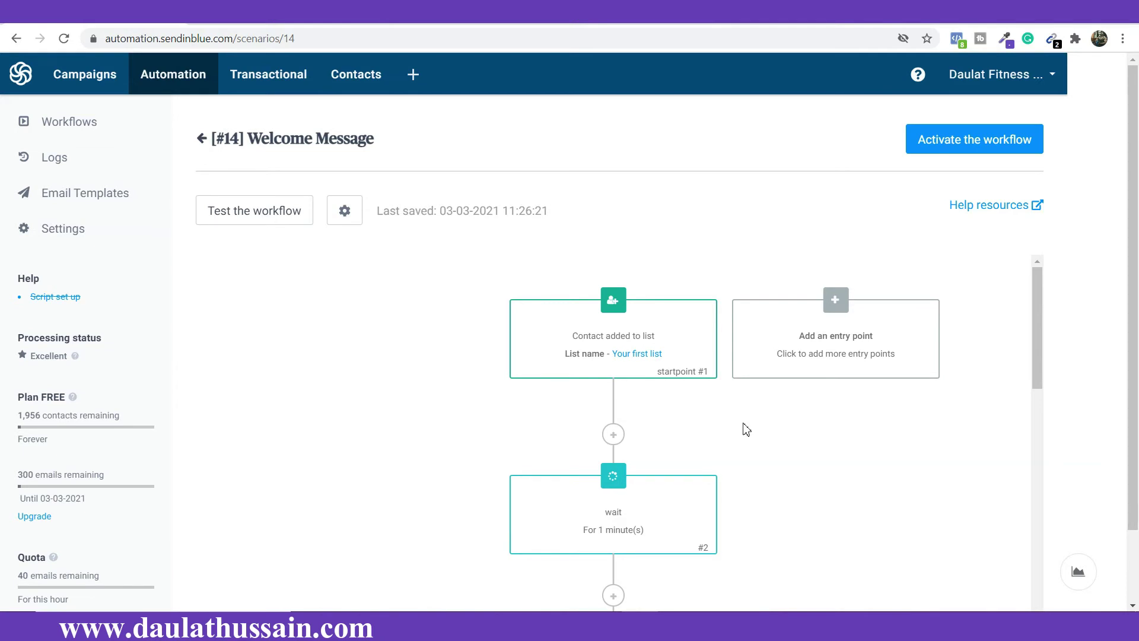
pyautogui.scroll(-2, 173, 330)
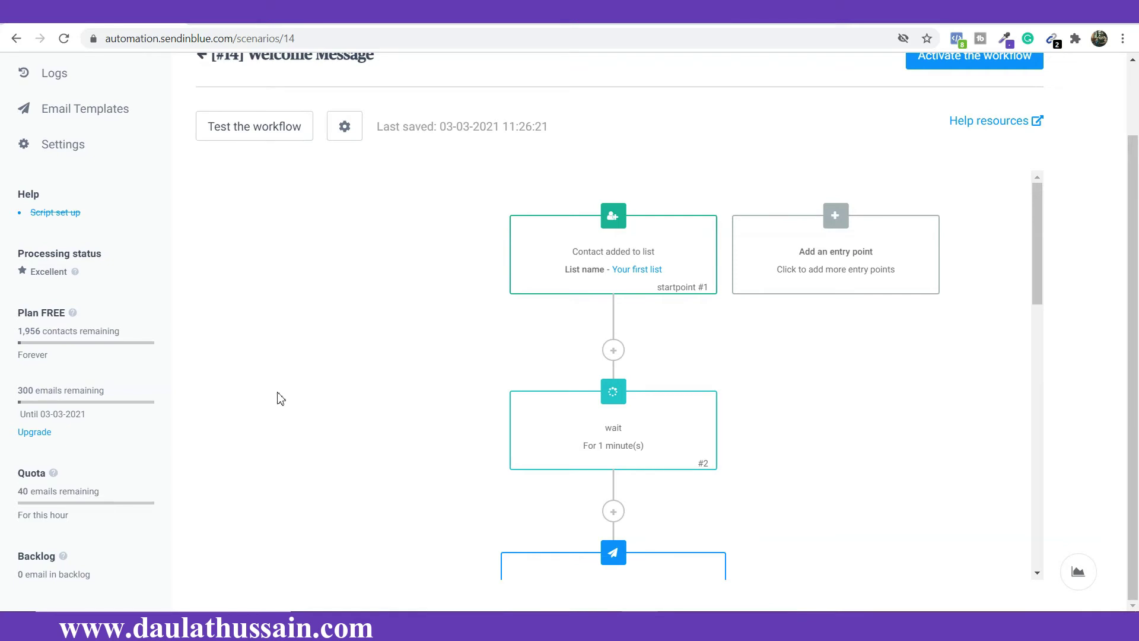
pyautogui.scroll(-4, 267, 344)
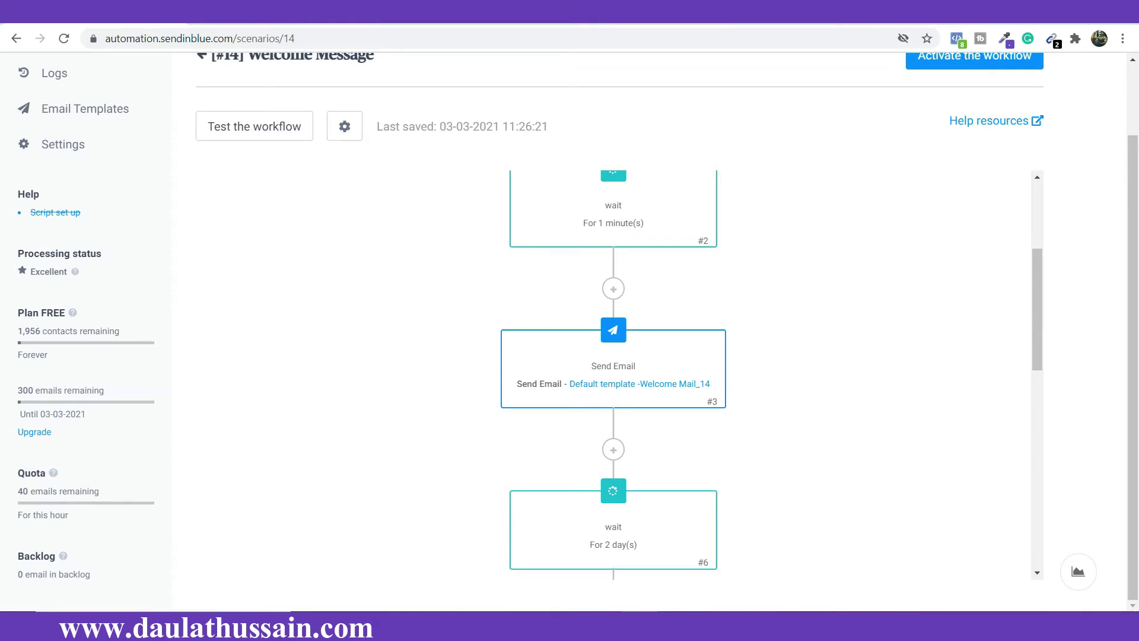
pyautogui.scroll(5, 543, 314)
pyautogui.scroll(-3, 611, 328)
pyautogui.scroll(3, 610, 328)
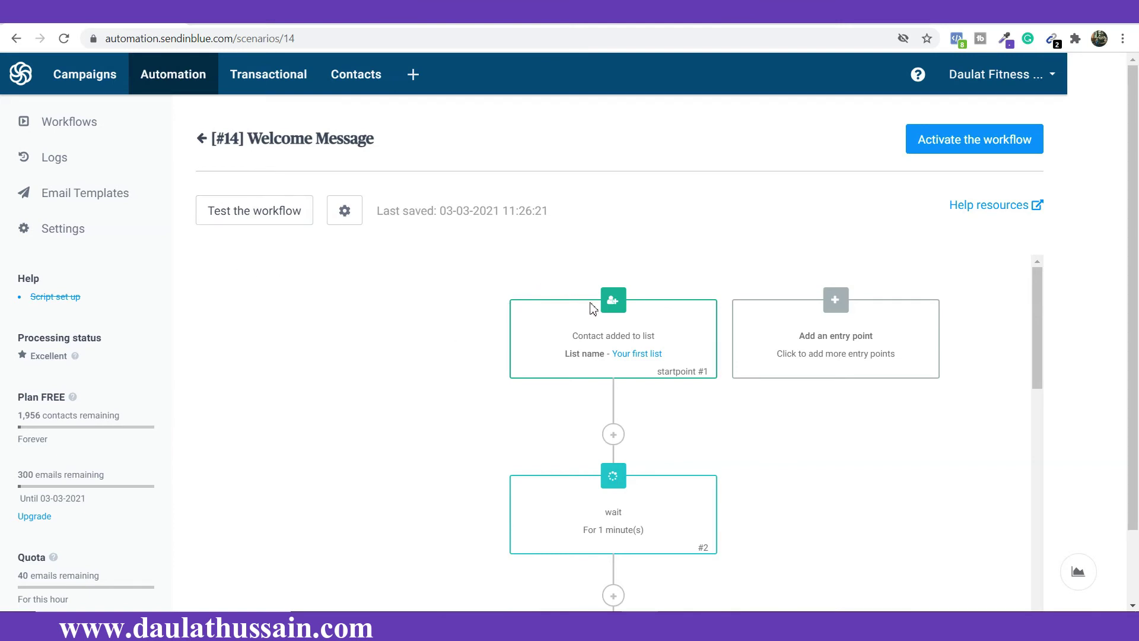
pyautogui.scroll(-6, 581, 296)
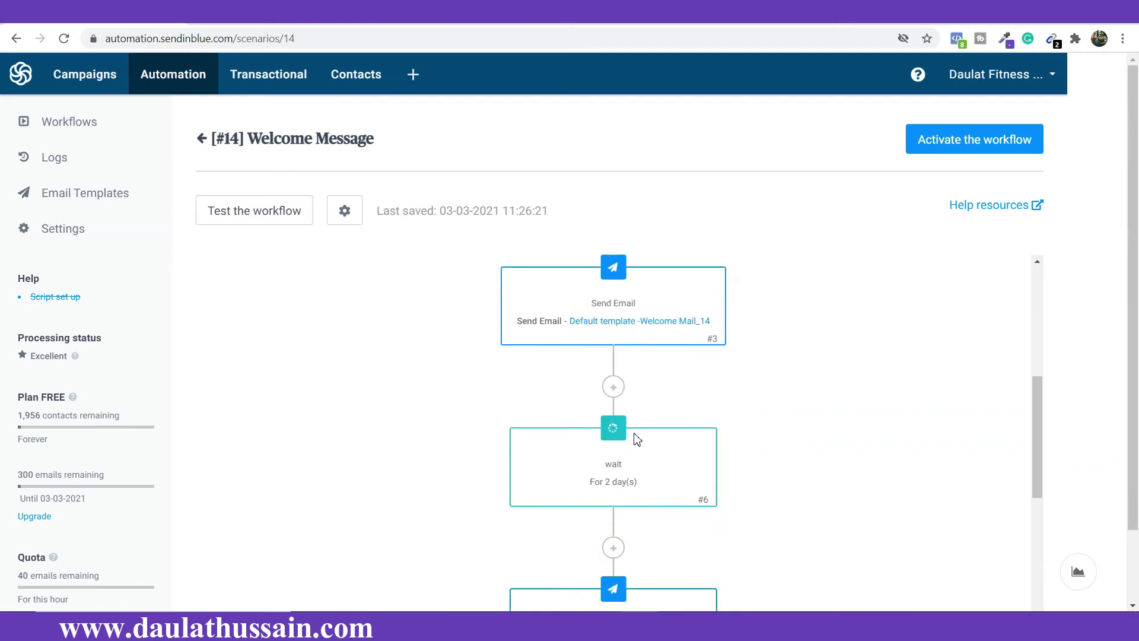
pyautogui.scroll(-5, 636, 403)
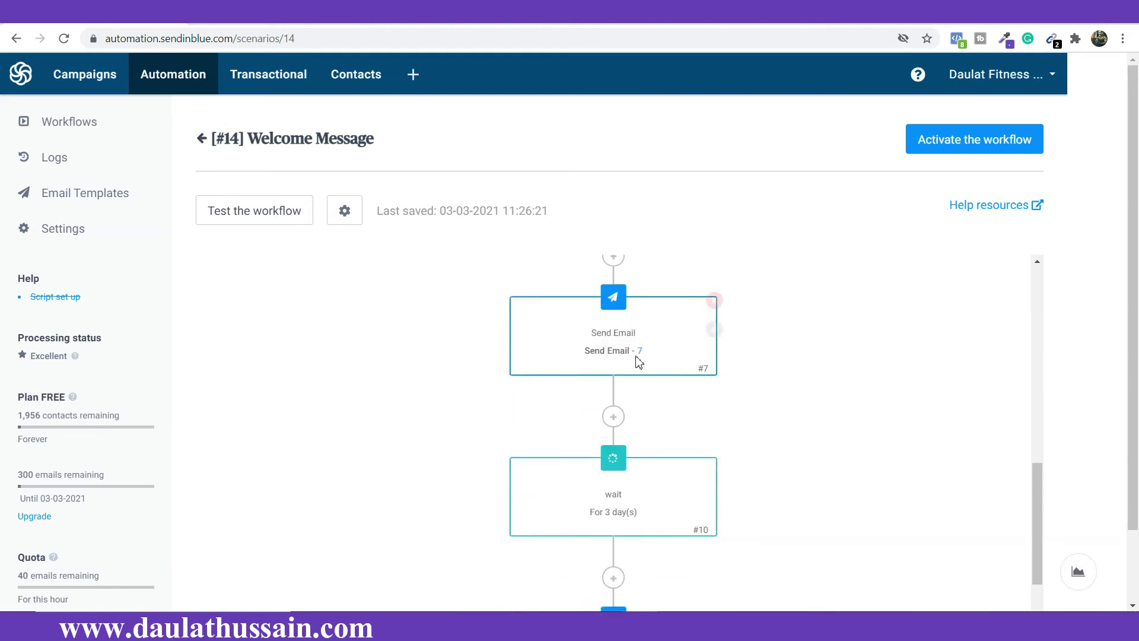
pyautogui.scroll(-1, 638, 361)
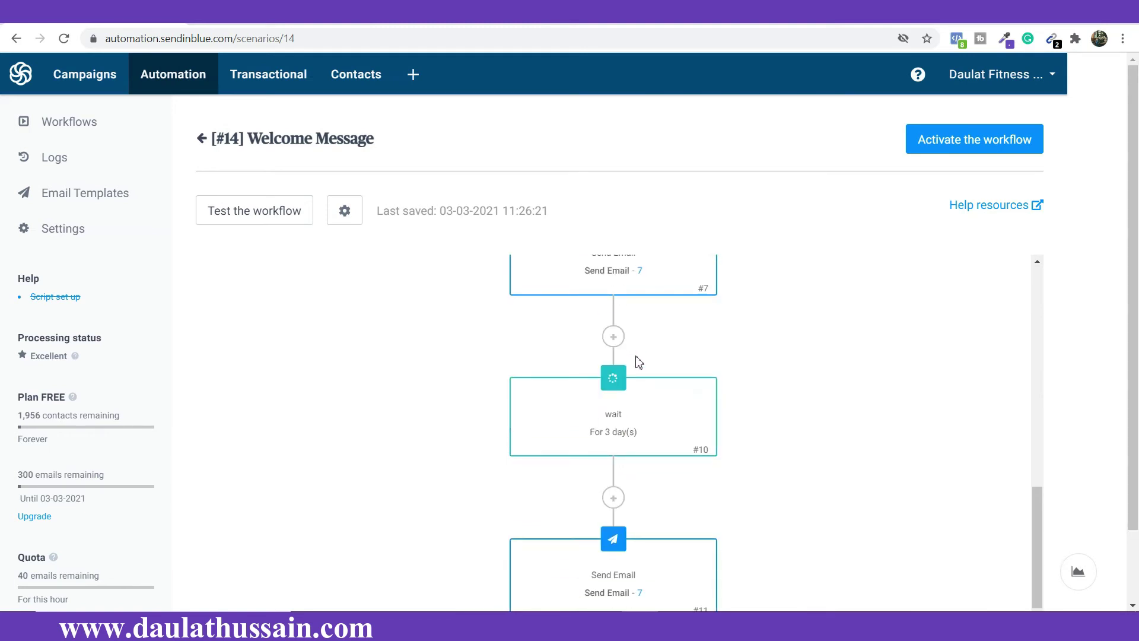
pyautogui.scroll(12, 691, 377)
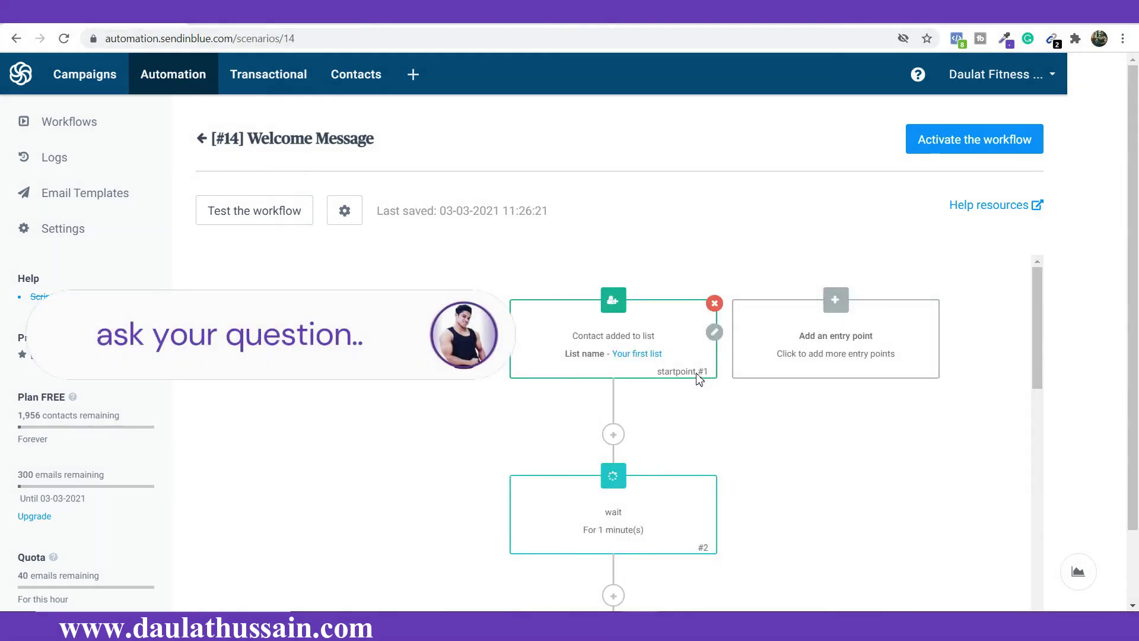